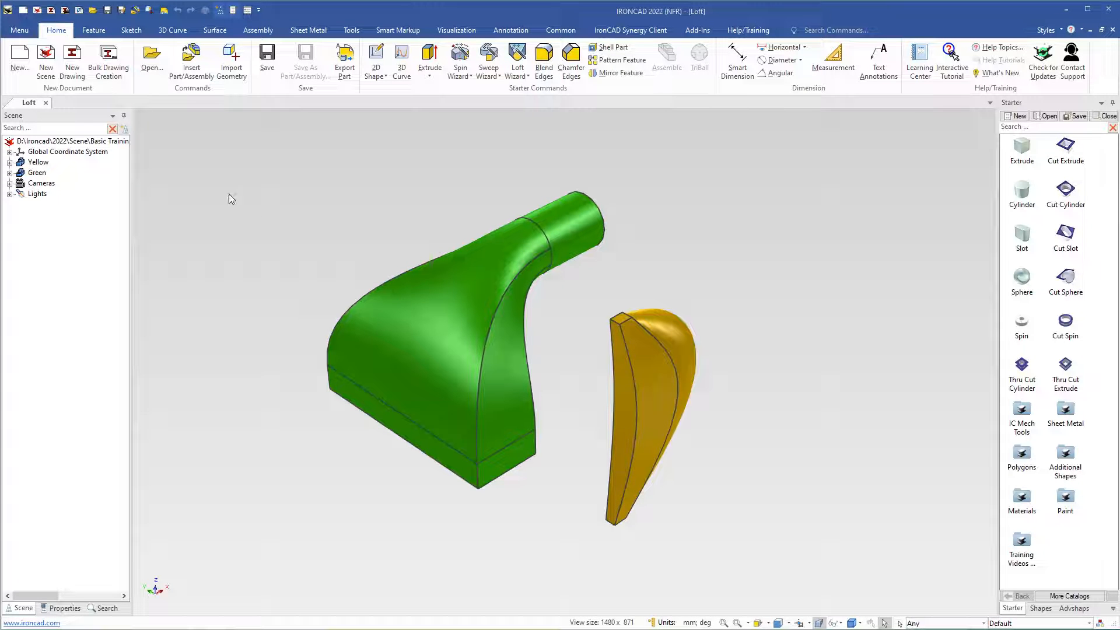
Close the Loft scene and, in a new one, define a stand-alone solid loft with three rectangular cross-sections along a straight locator line
left_click(46, 103)
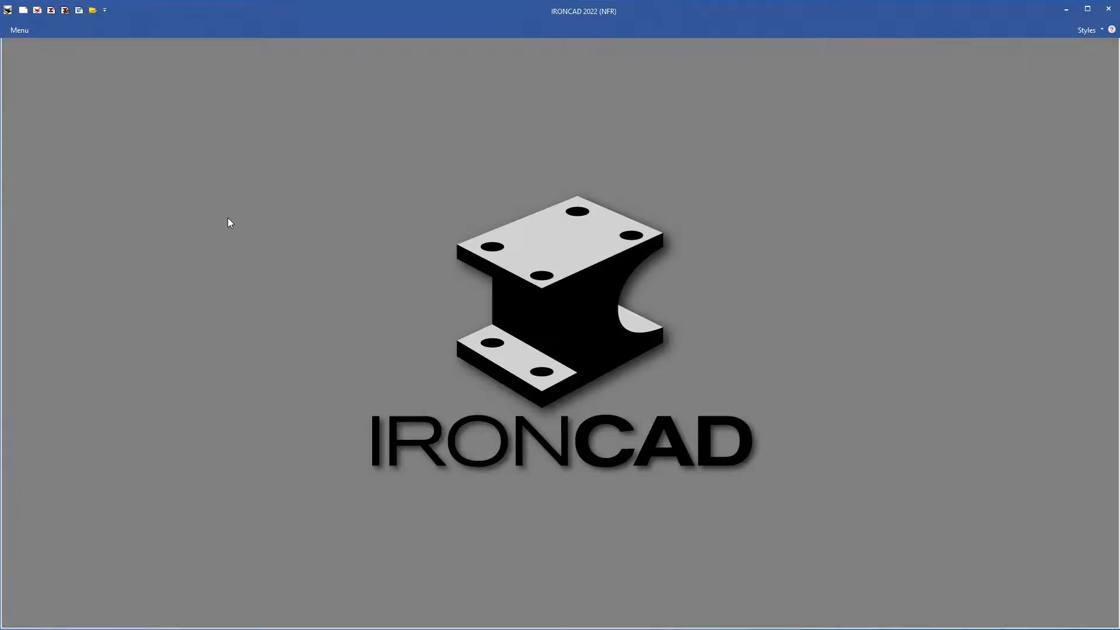
left_click(502, 230)
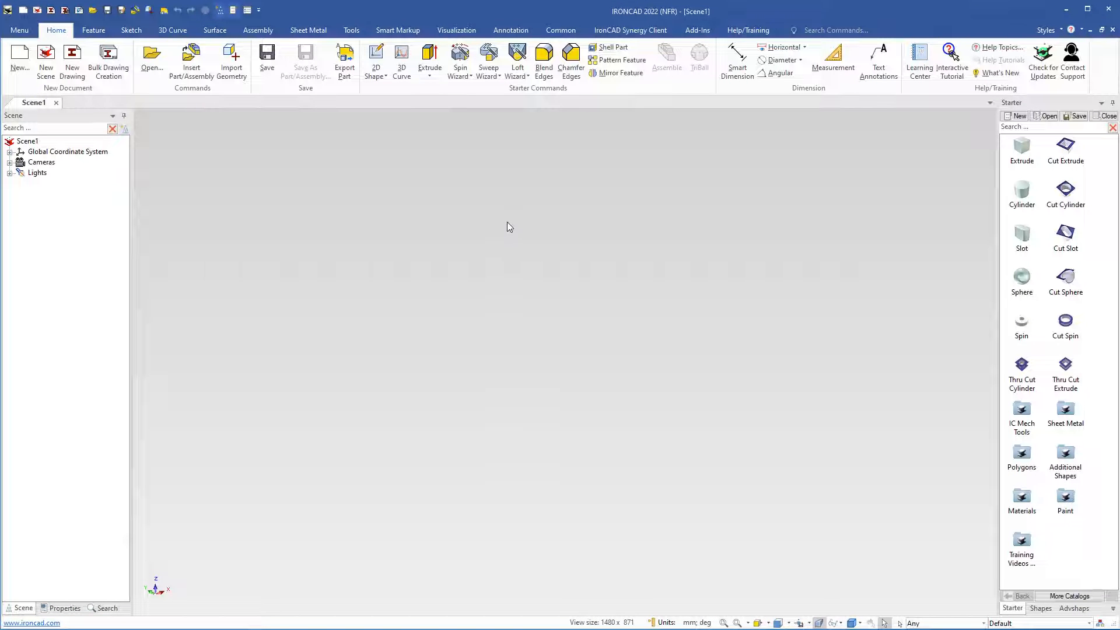
left_click(517, 73)
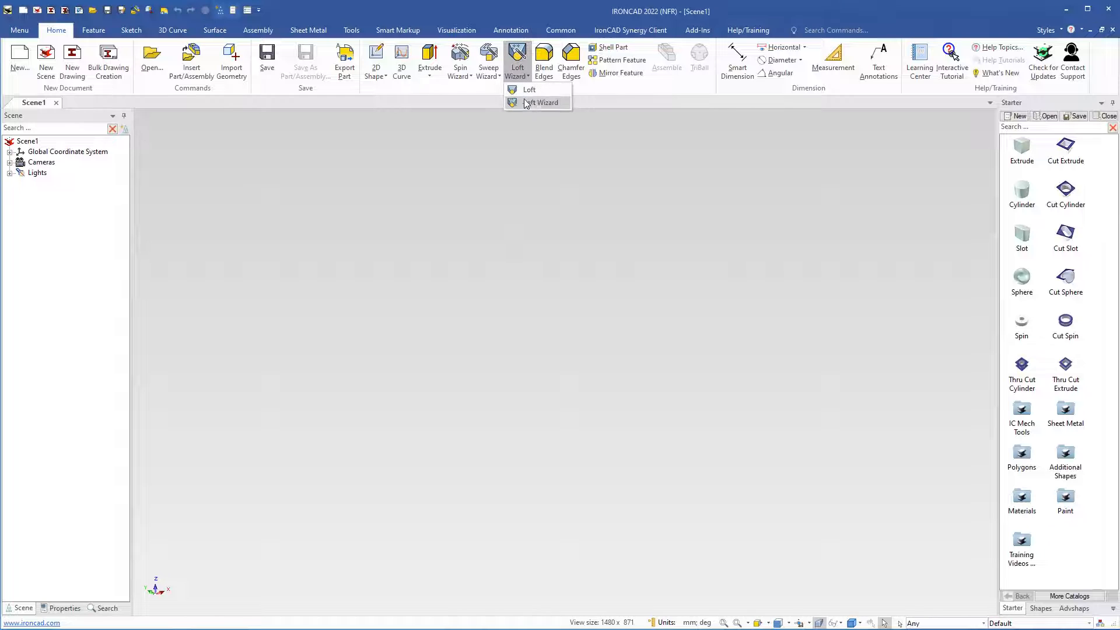
left_click(531, 103)
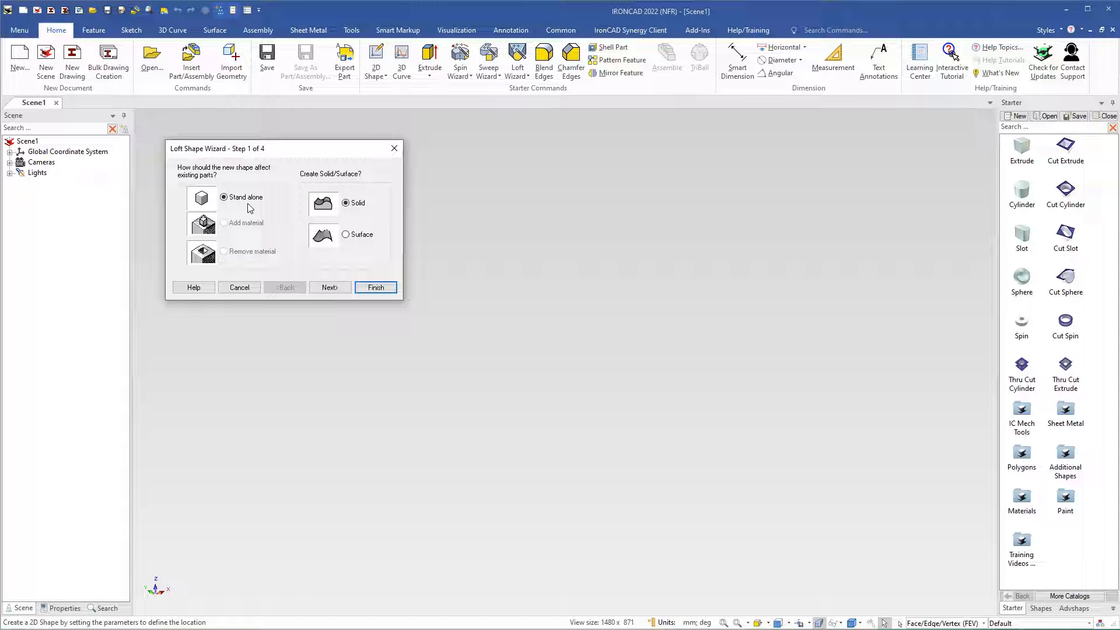
left_click(330, 287)
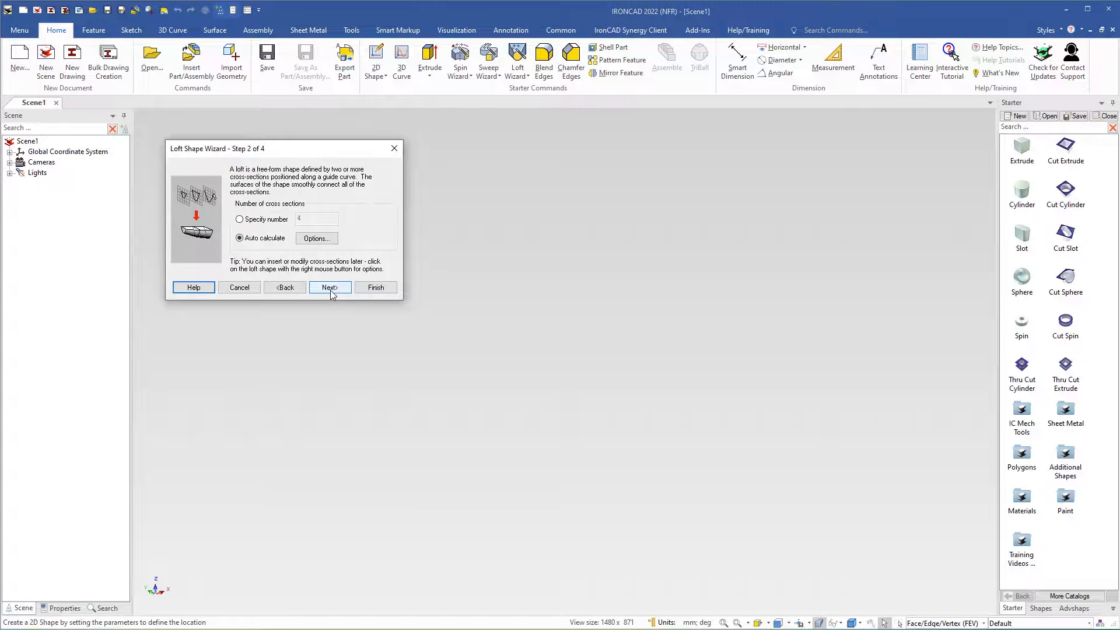
left_click(244, 221)
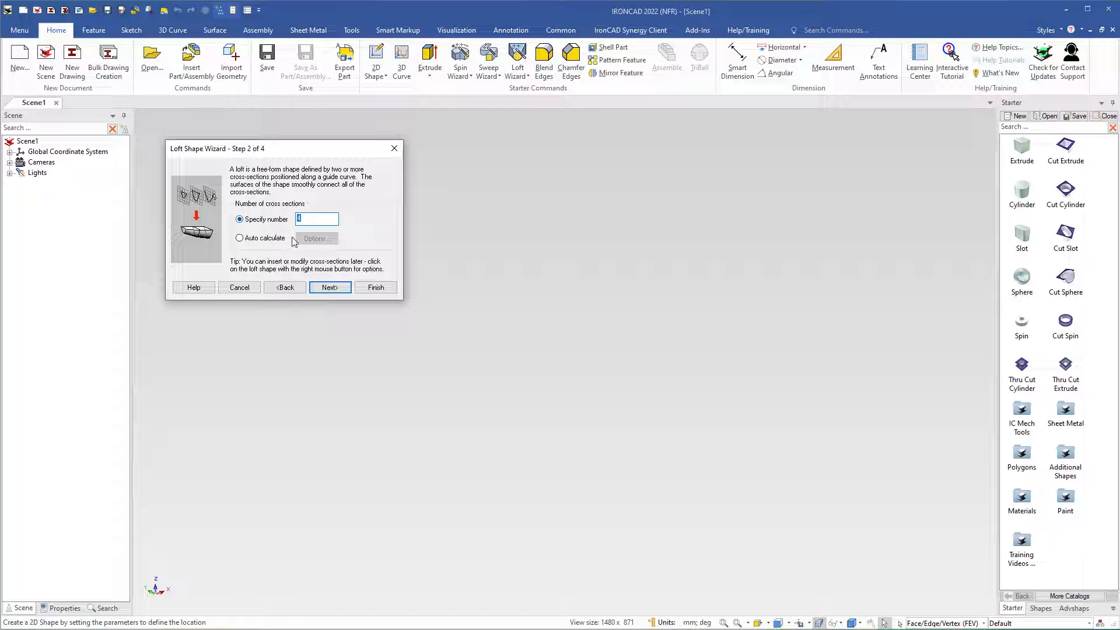
left_click(330, 288)
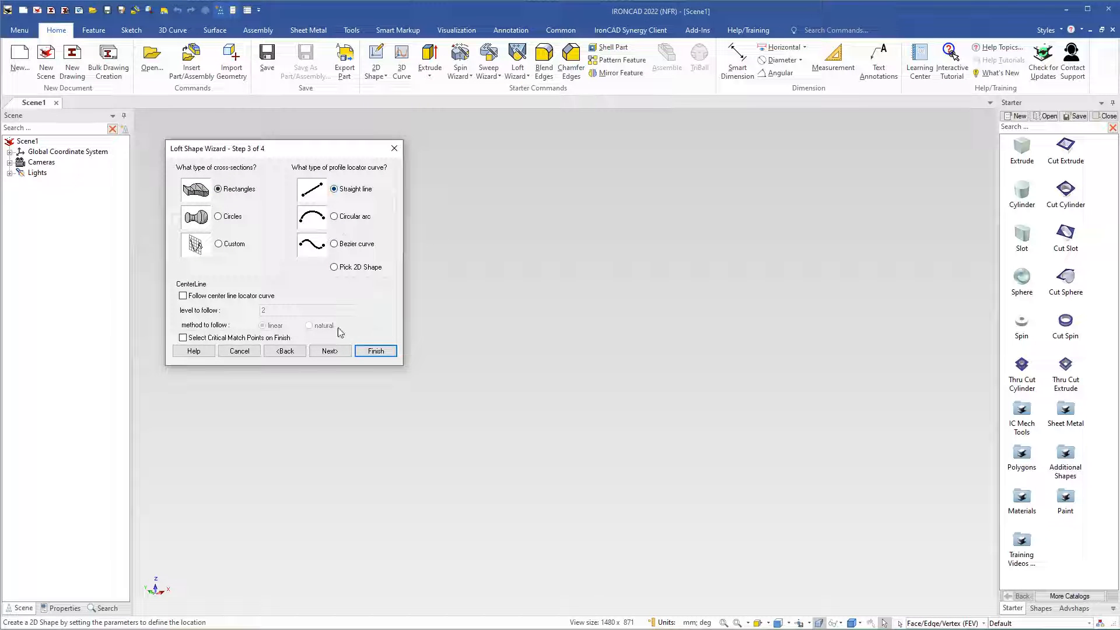
left_click(375, 351)
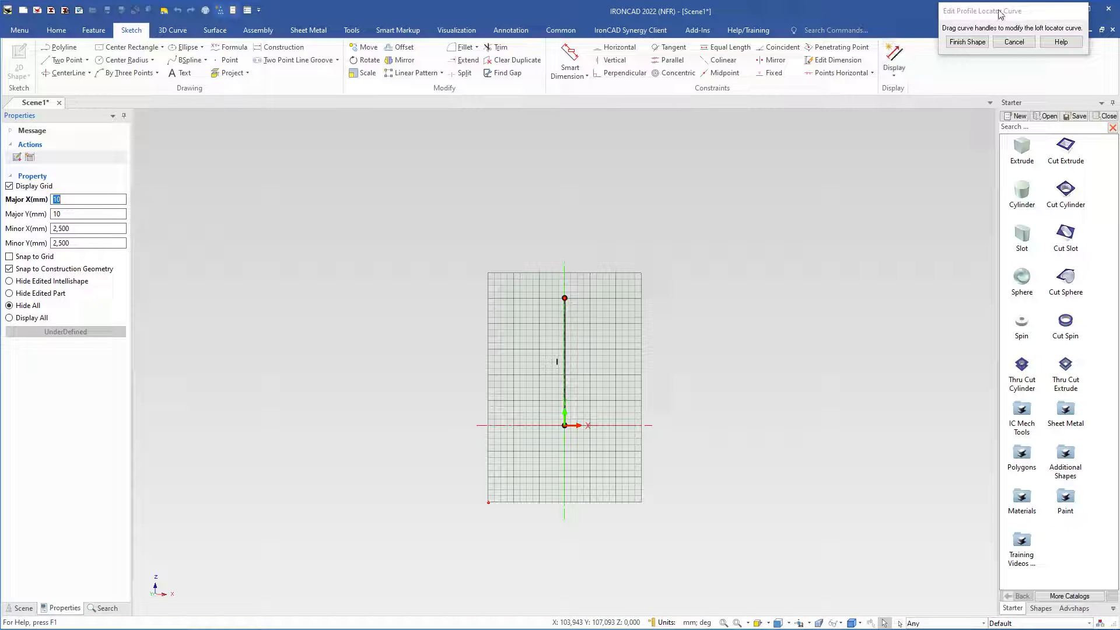
Set the length of the loft's profile locator line to 150 mm and finish the curve
mouse_move(1001, 14)
left_mouse_down()
mouse_move(753, 280)
mouse_move(682, 295)
left_mouse_up()
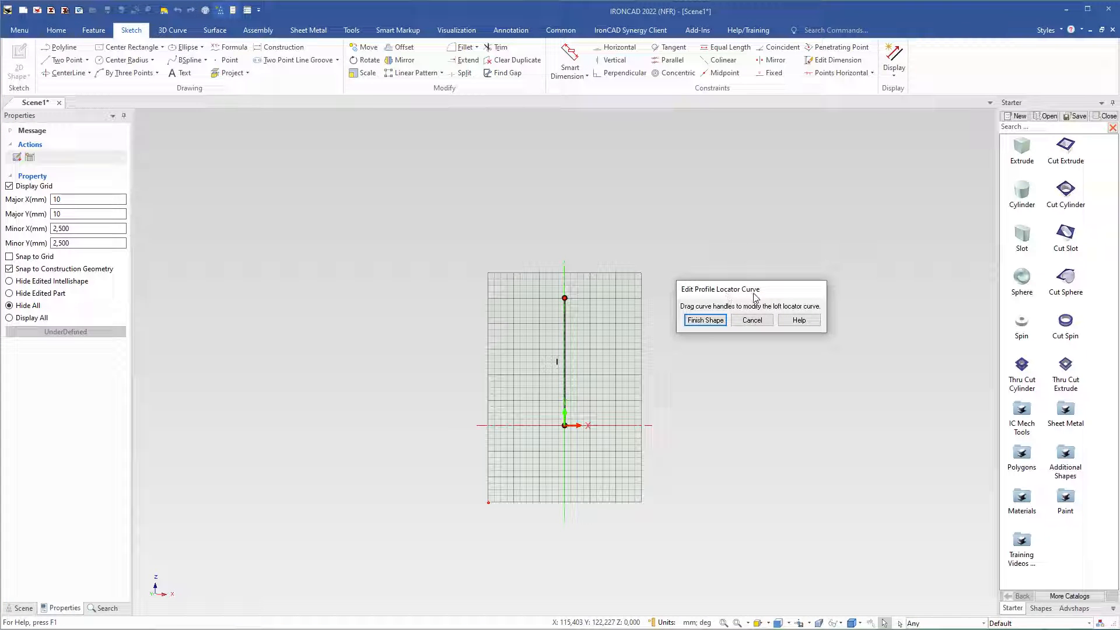
left_click(566, 318)
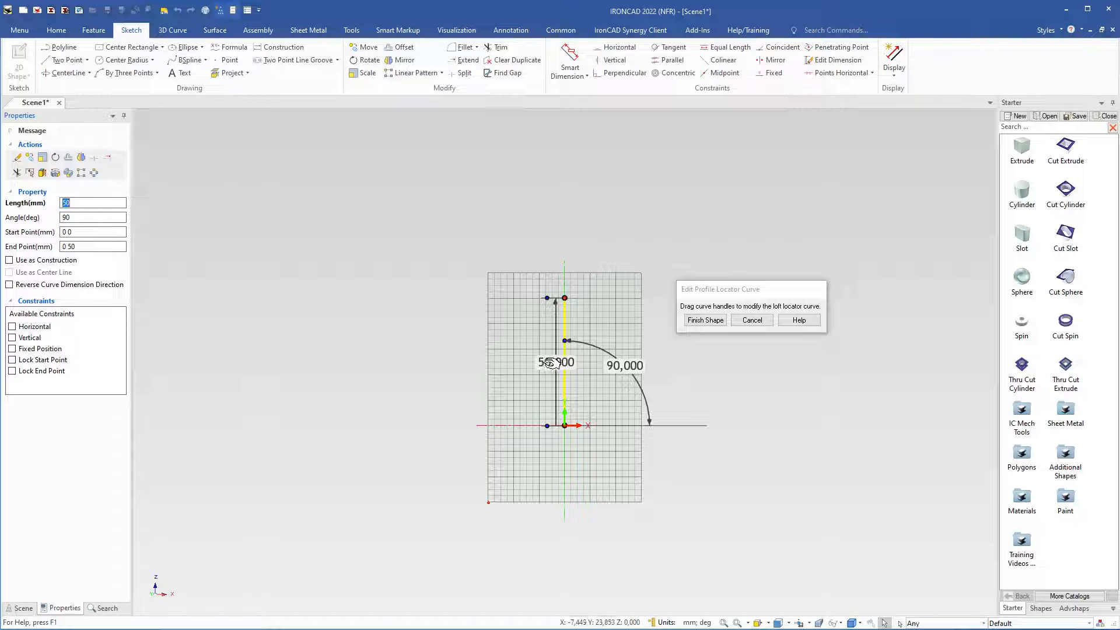
double_click(551, 362)
type("150")
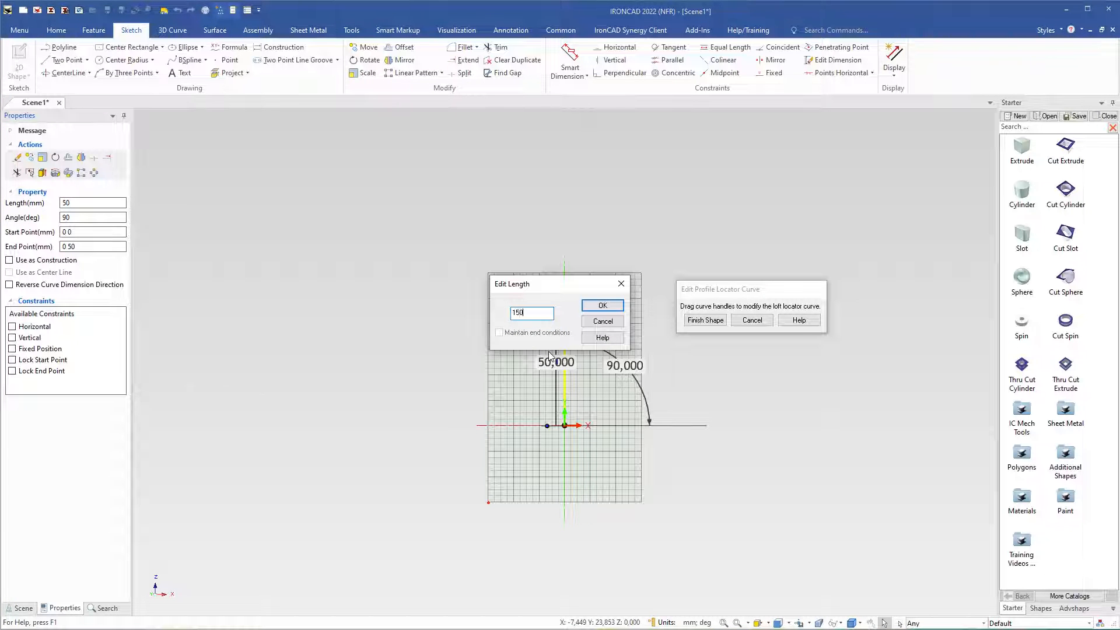
key("Return")
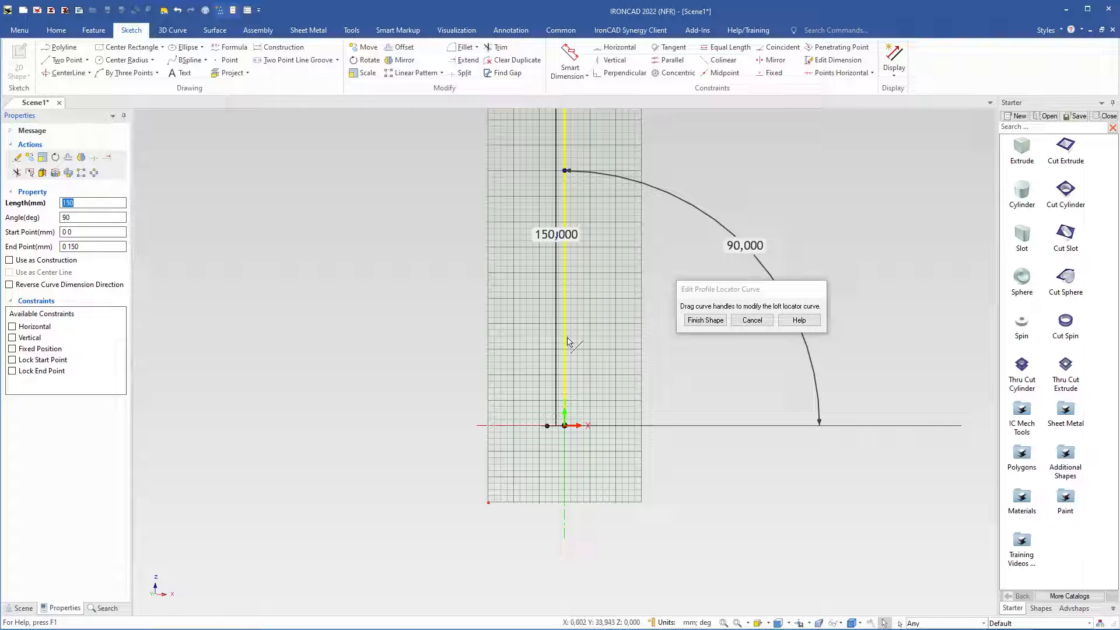
left_click(702, 321)
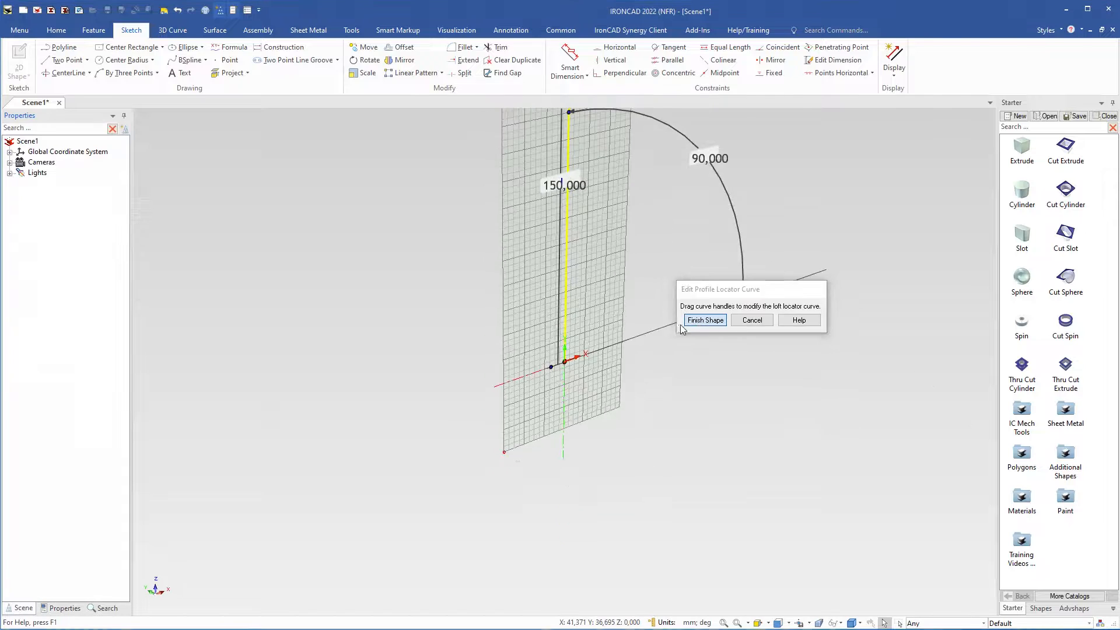
Reshape the loft's middle cross-section by moving its sides, making it about 20 mm deep and offset toward positive X from the locator line
middle_click_drag(597, 311, 589, 475, "shift")
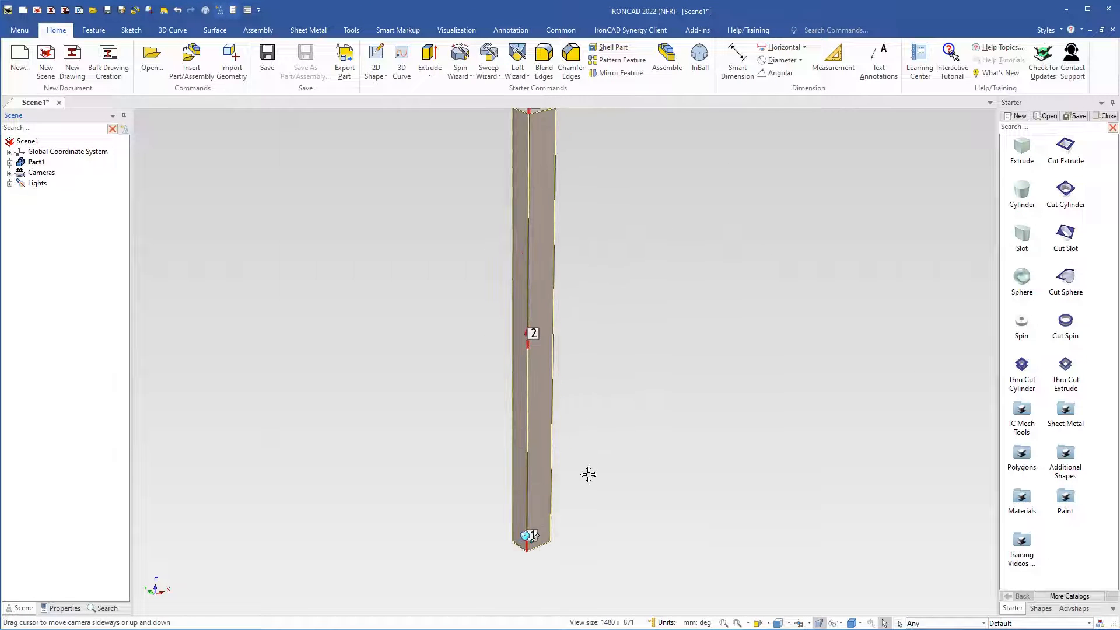
scroll(549, 533, "down", 1)
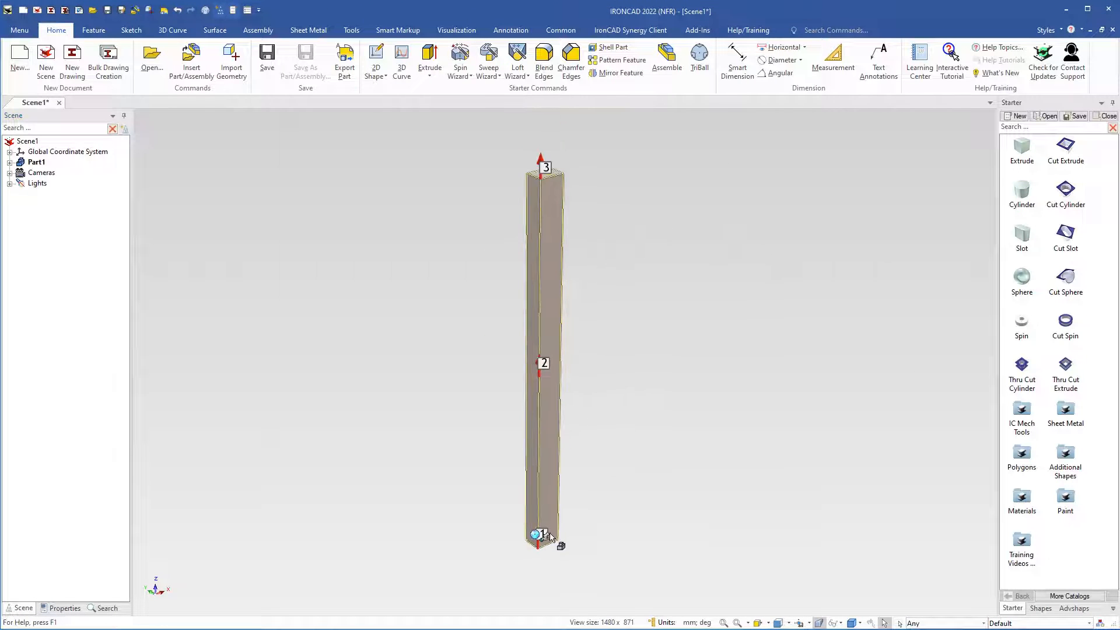
left_click(544, 364)
scroll(546, 367, "up", 5)
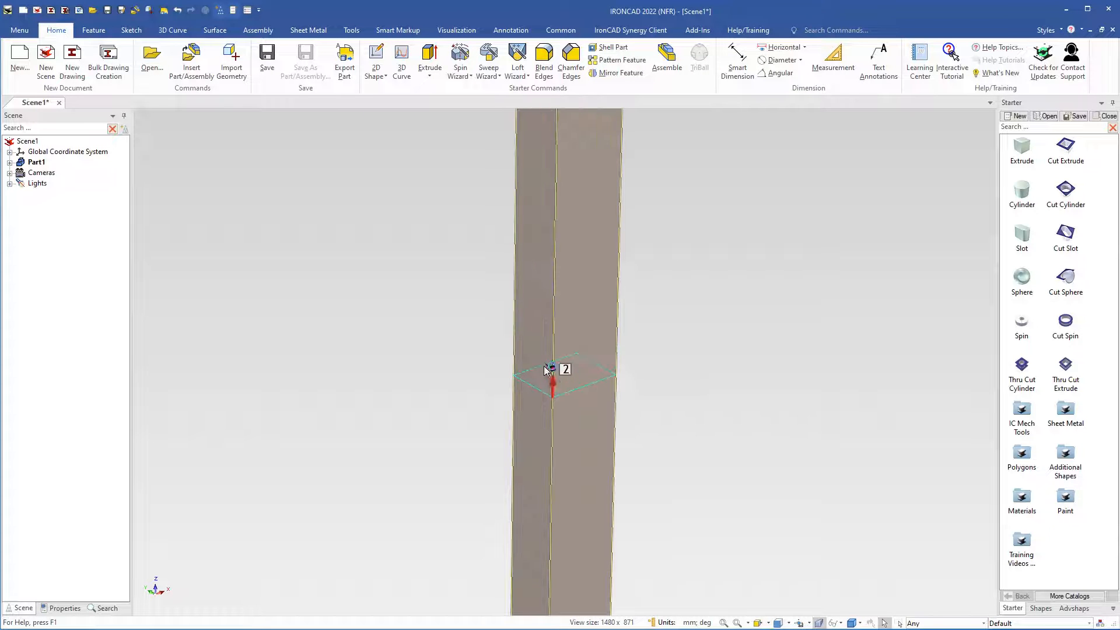
mouse_move(598, 398)
middle_mouse_down()
mouse_move(573, 443)
mouse_move(596, 401)
middle_mouse_up()
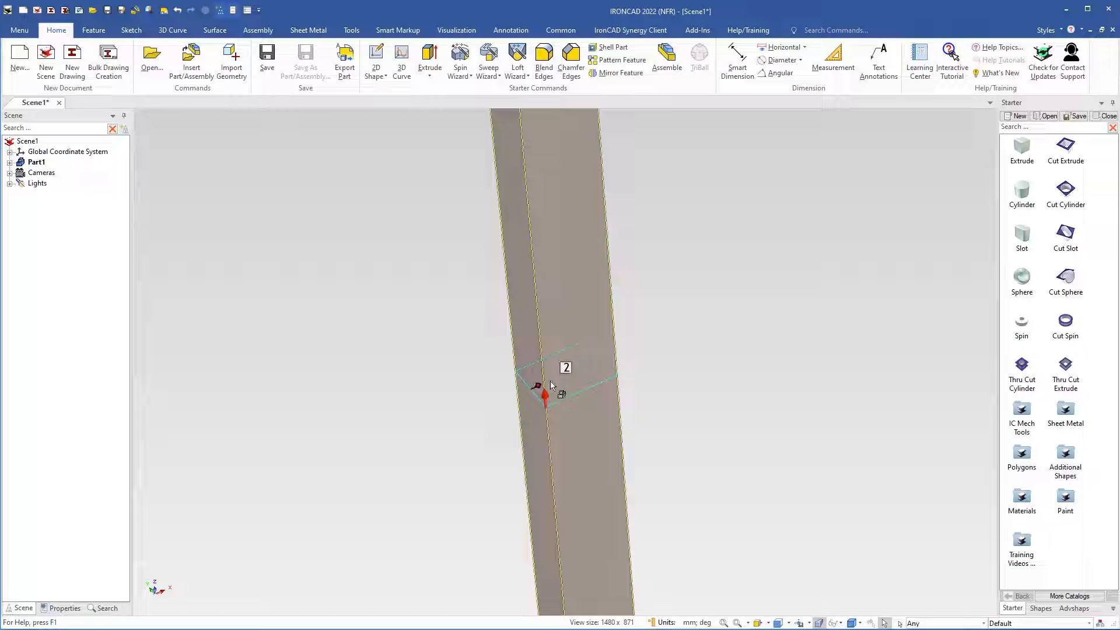
left_click_drag(596, 362, 711, 308)
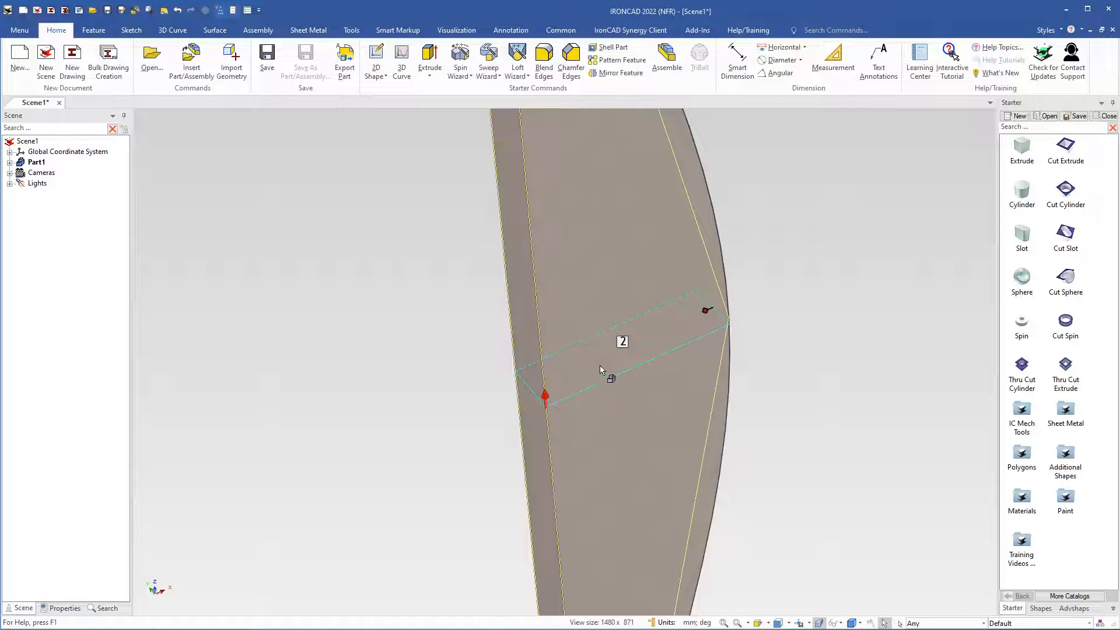
middle_click_drag(607, 369, 633, 388)
left_click_drag(635, 358, 656, 387)
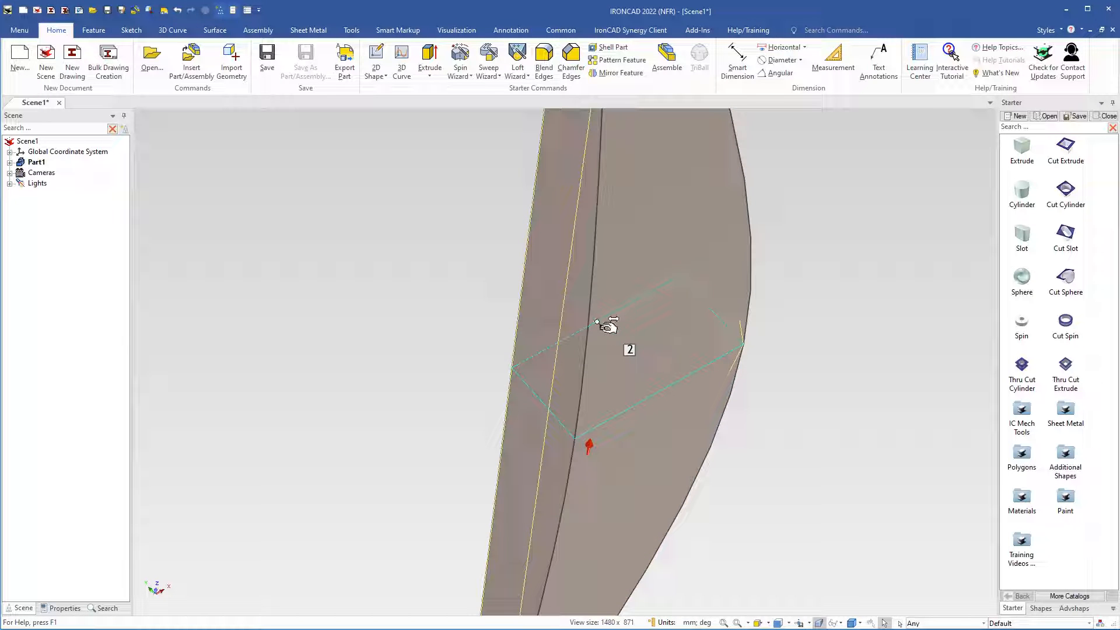
left_click_drag(607, 324, 570, 290)
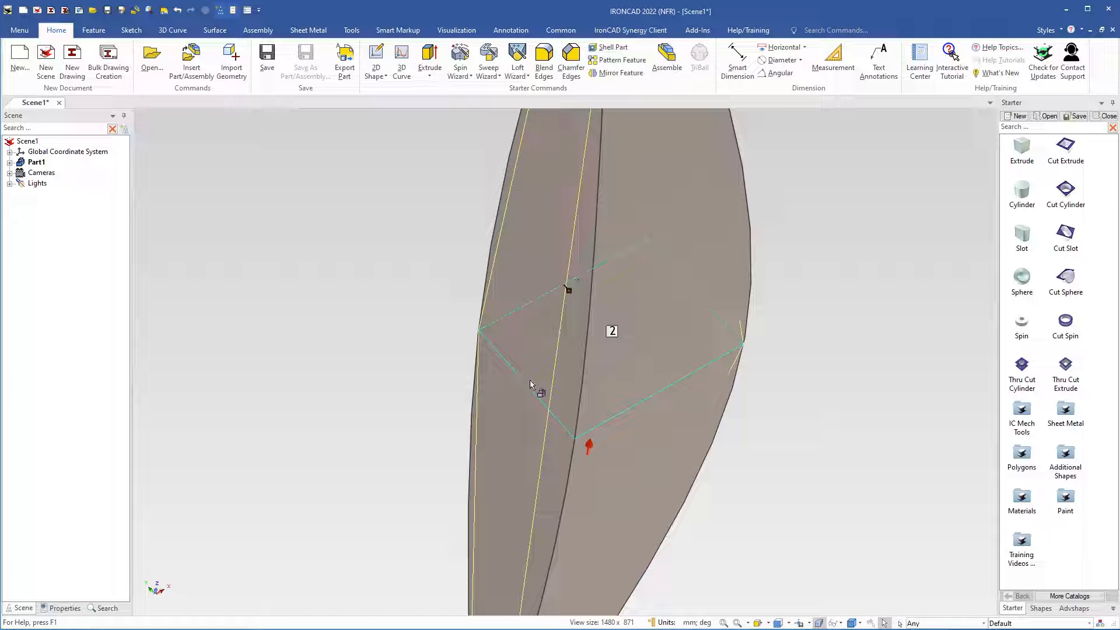
left_click_drag(537, 379, 622, 328)
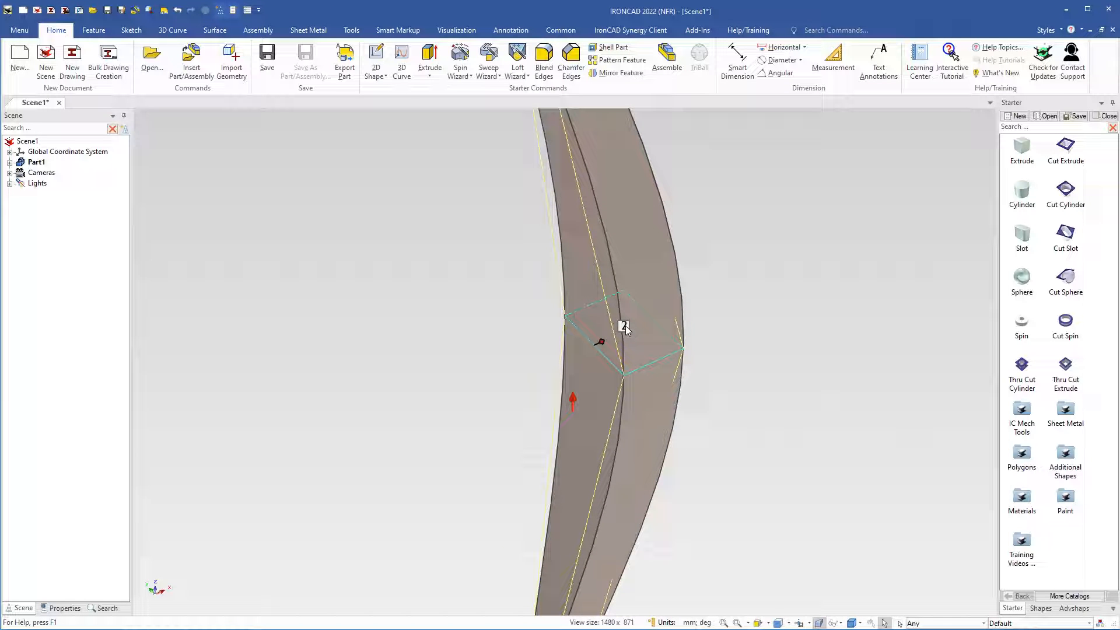
Open the middle cross-section's sketch for editing, display the whole model for reference, and hide it again
right_click(626, 329)
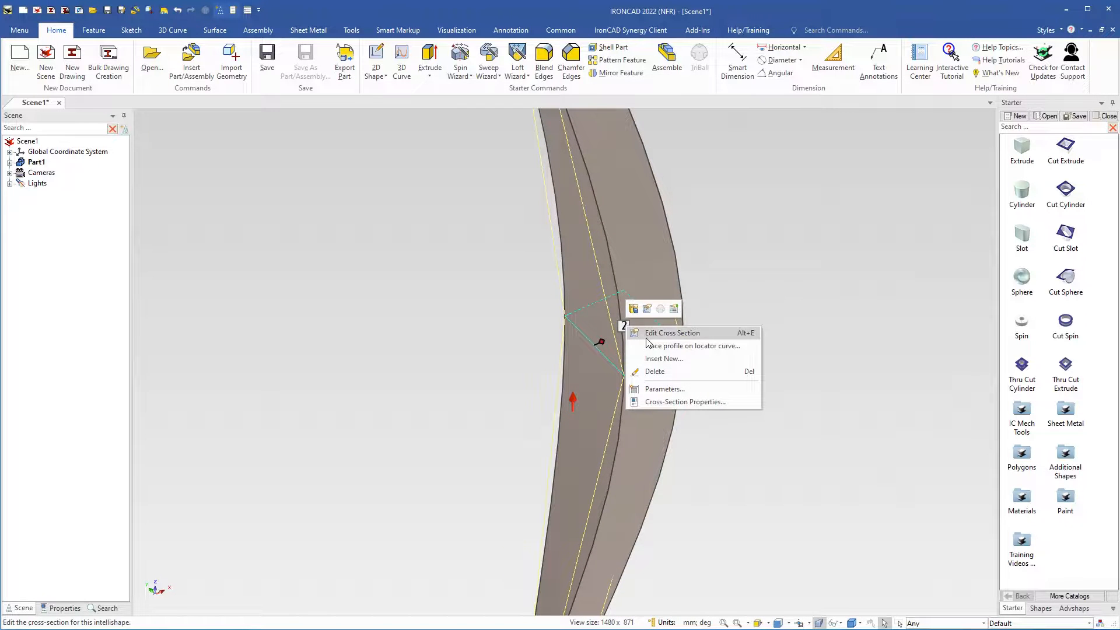
left_click(650, 334)
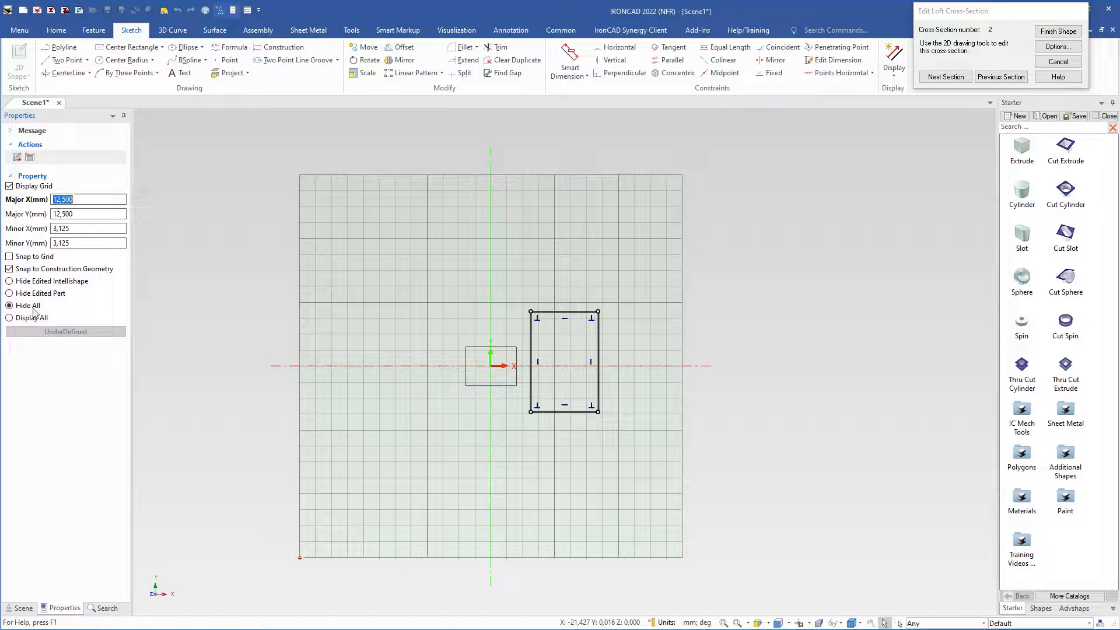
left_click(10, 318)
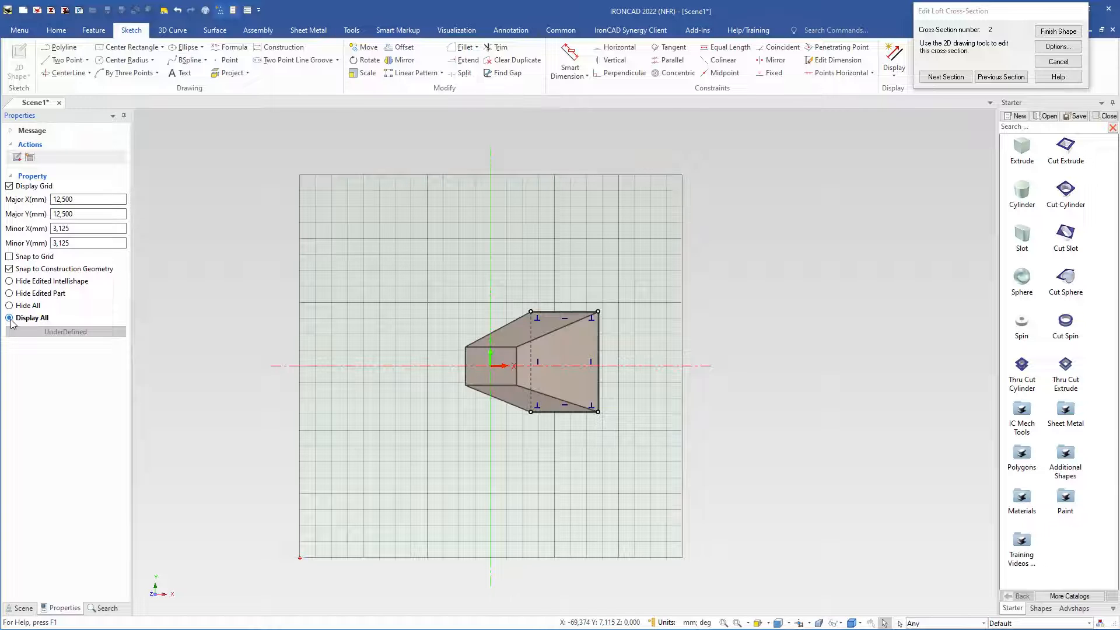
left_click(10, 305)
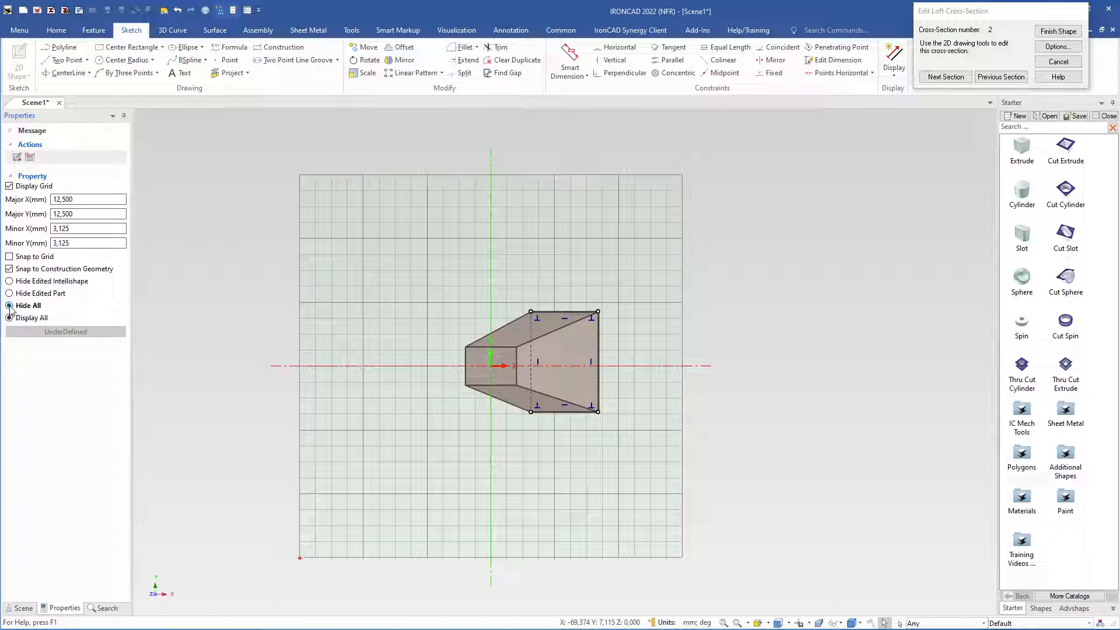
Replace the rectangle's edge farthest from the origin with a three-point arc of about 11 mm radius bulging outward between its two endpoints
middle_click_drag(663, 432, 668, 348)
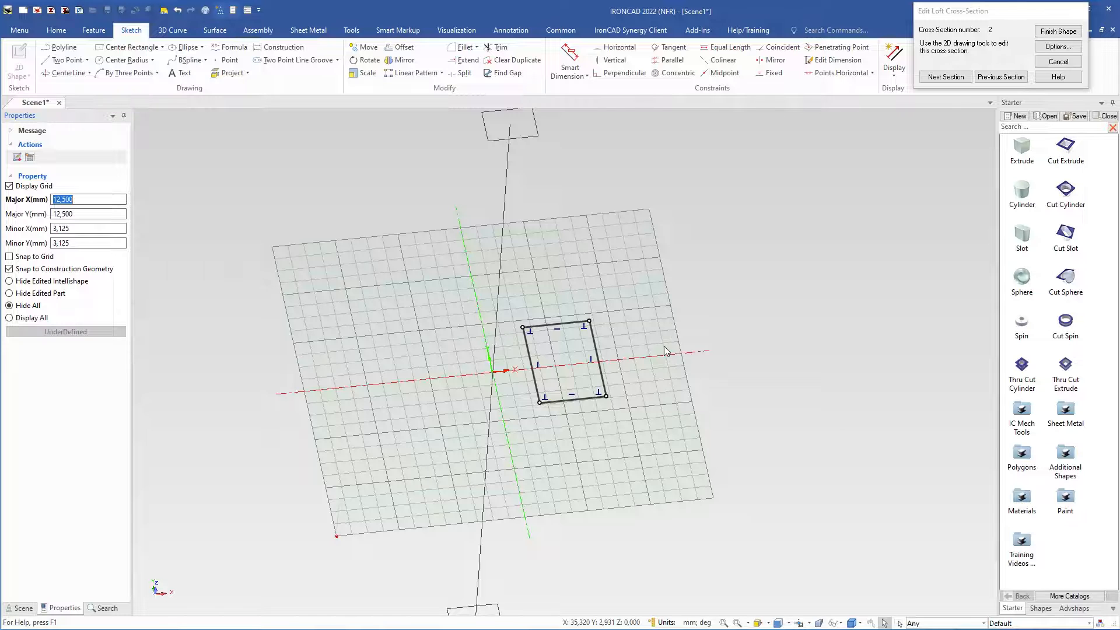
scroll(564, 384, "up", 3)
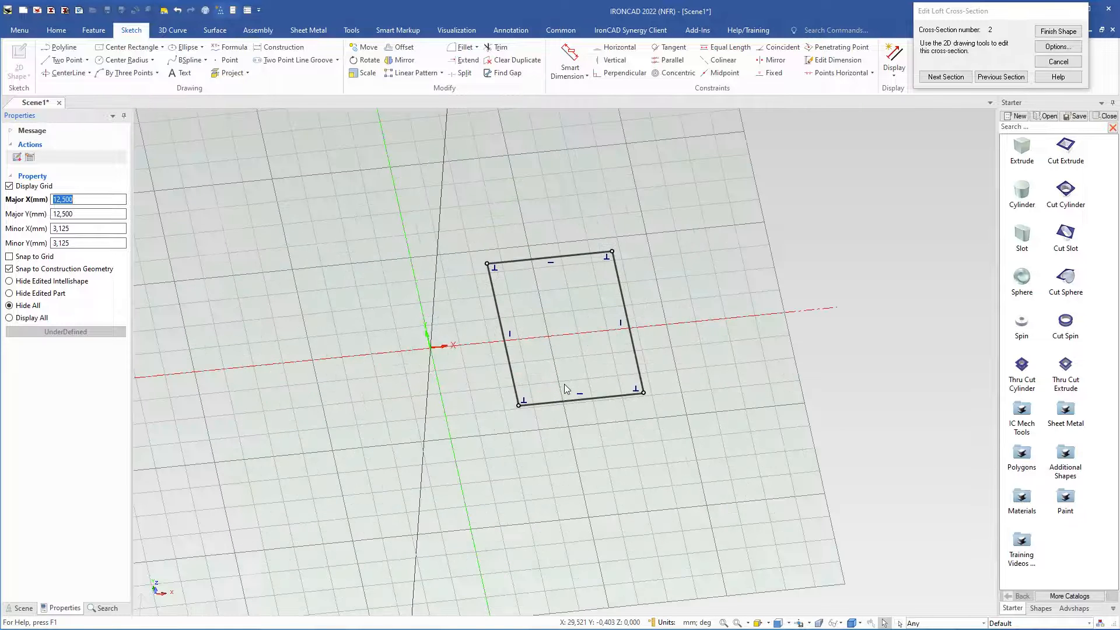
left_click(626, 321)
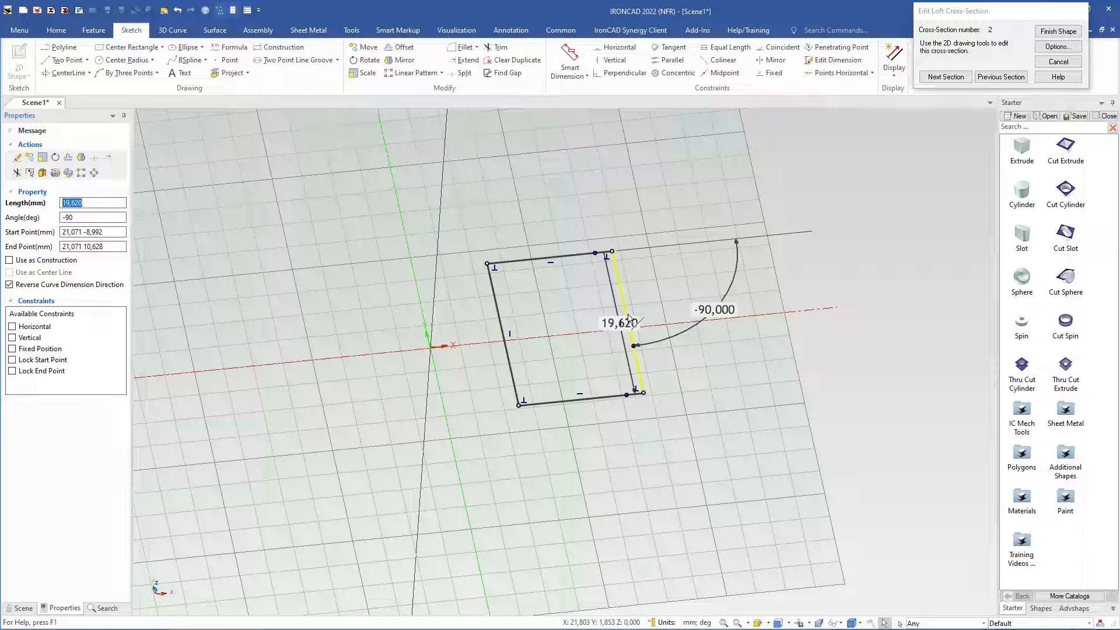
key("Delete")
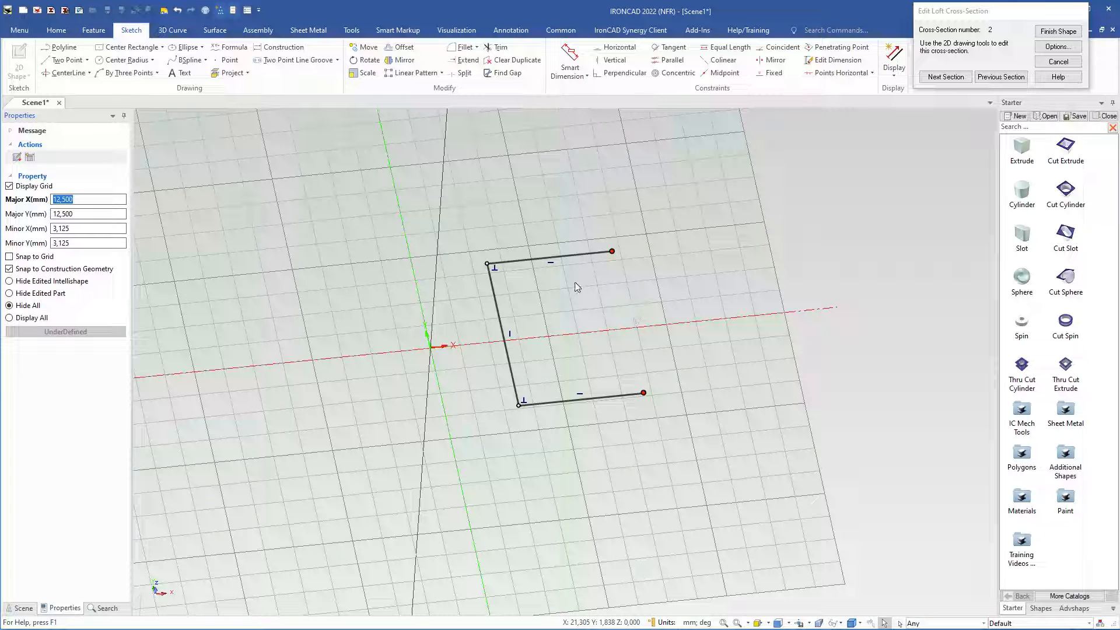
left_click(155, 74)
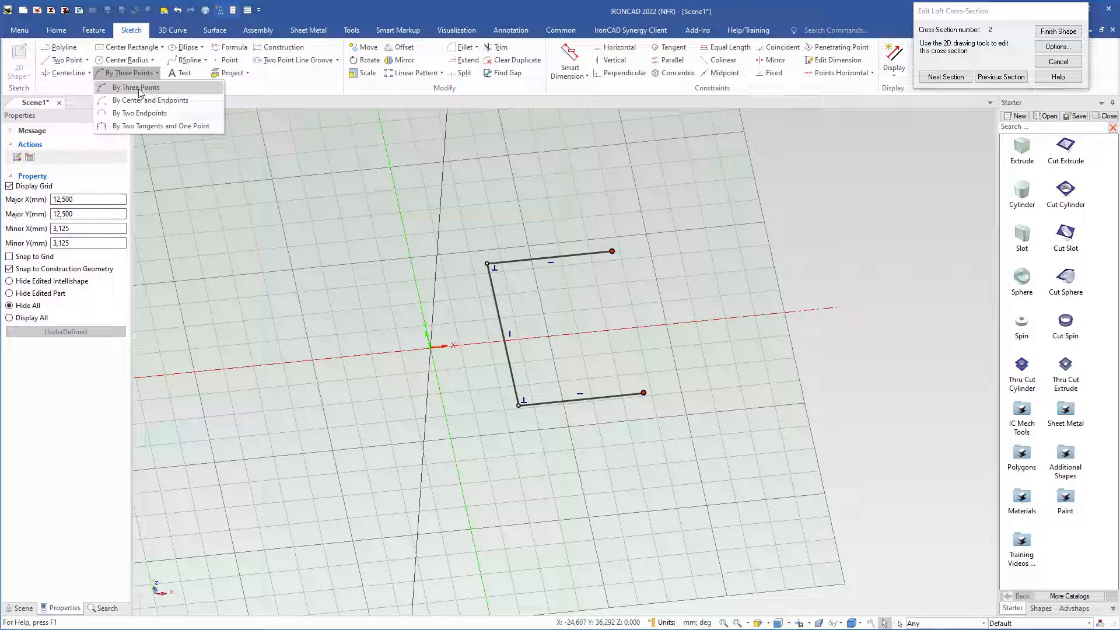
left_click(140, 88)
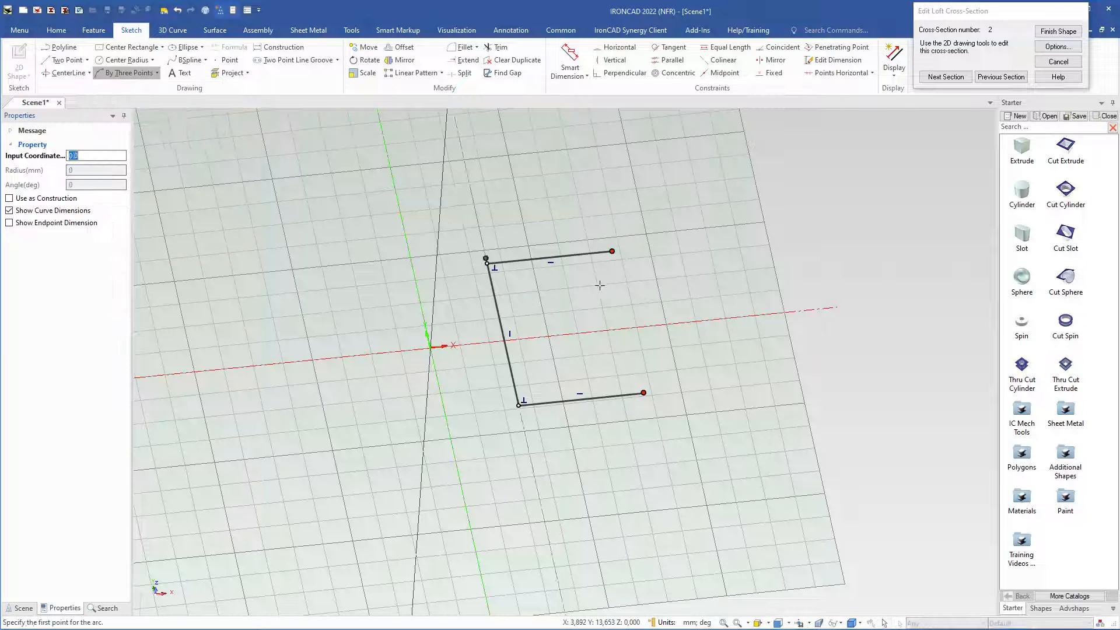
left_click(612, 251)
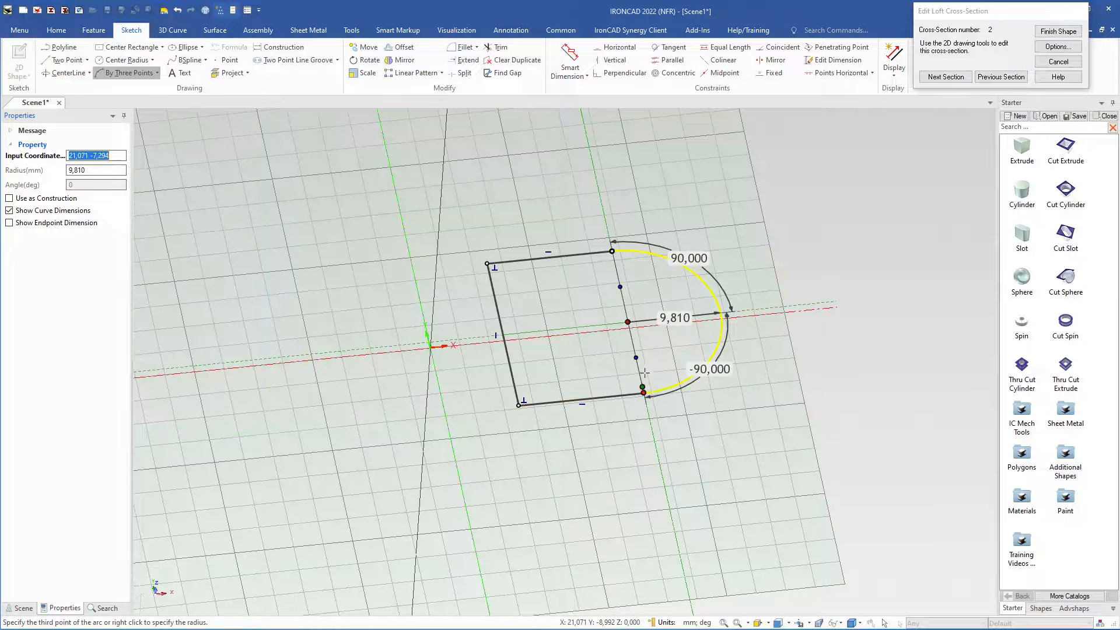
left_click(644, 392)
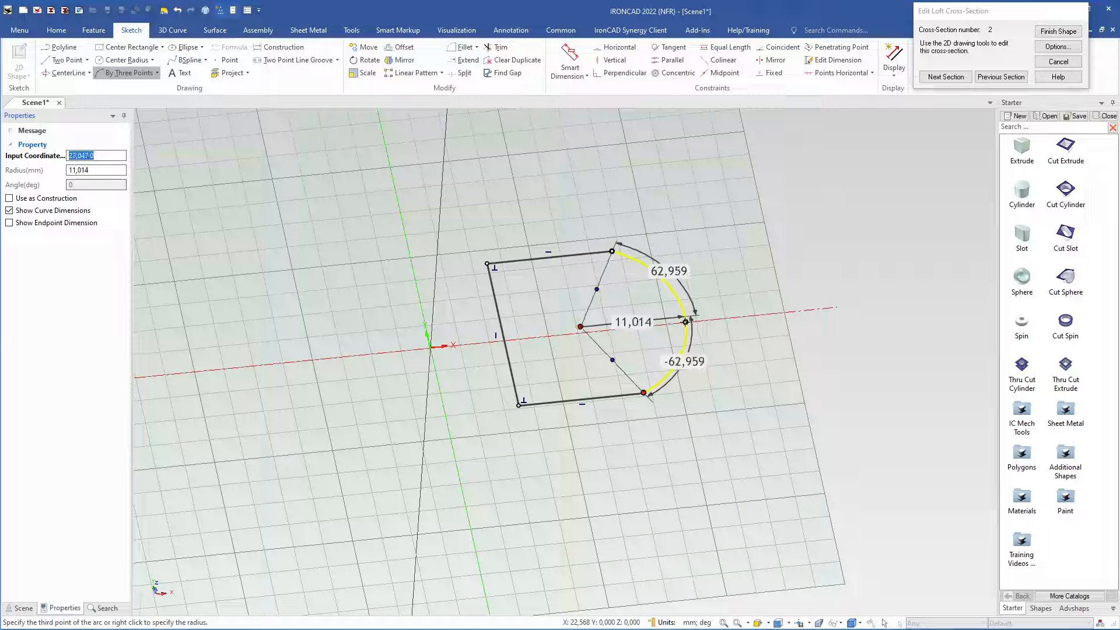
left_click(685, 317)
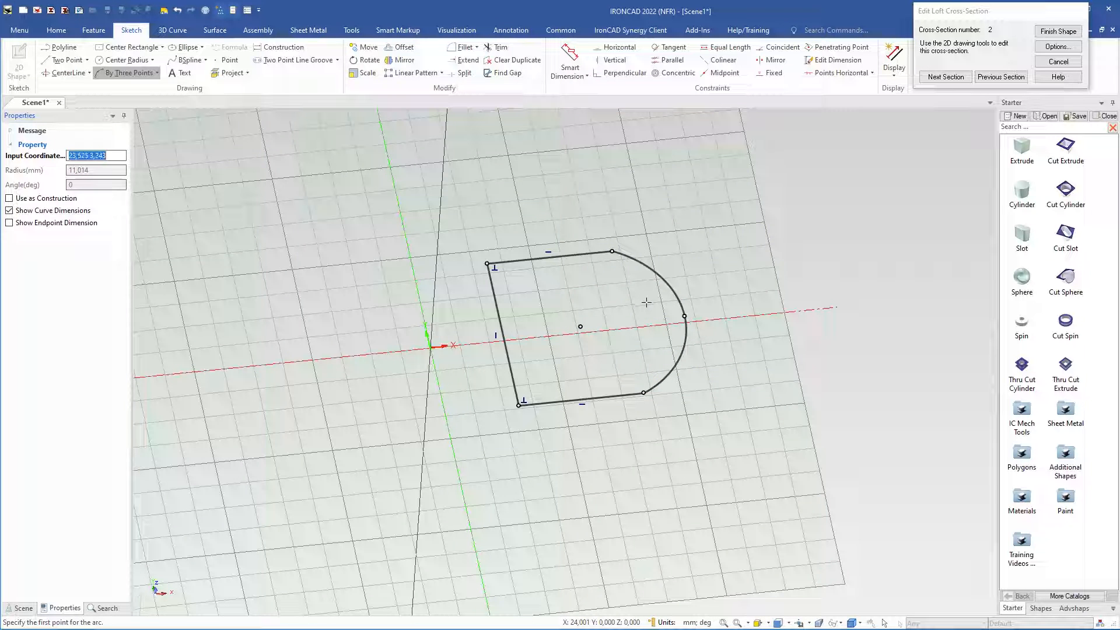
key("Escape")
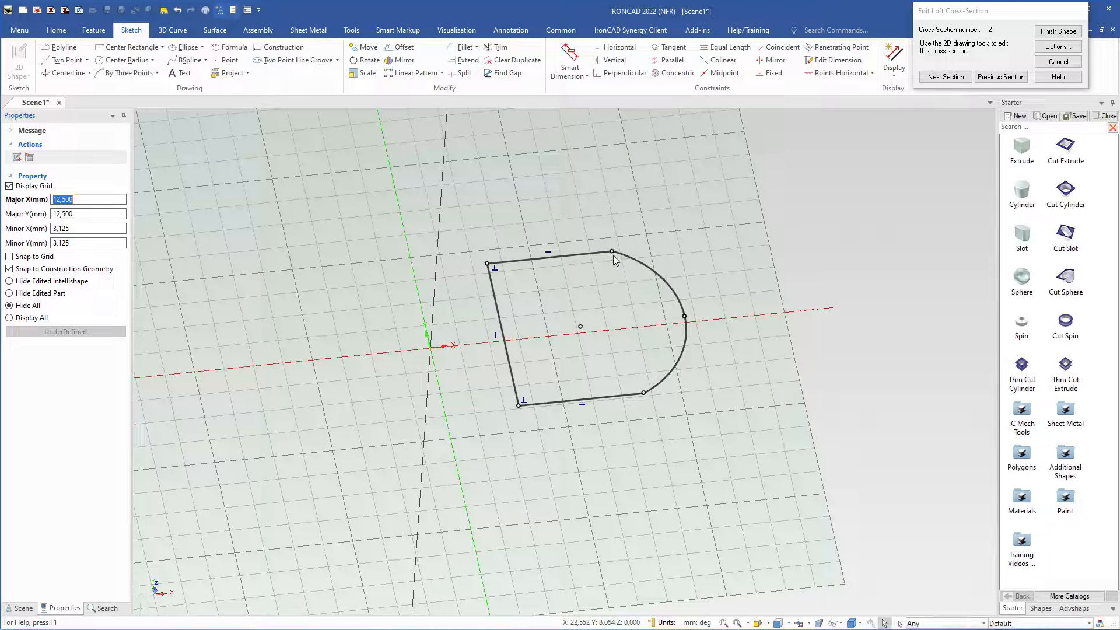
Flare the middle cross-section by moving both arc endpoints outward away from the X axis, and finish the shape
left_click_drag(612, 251, 604, 212)
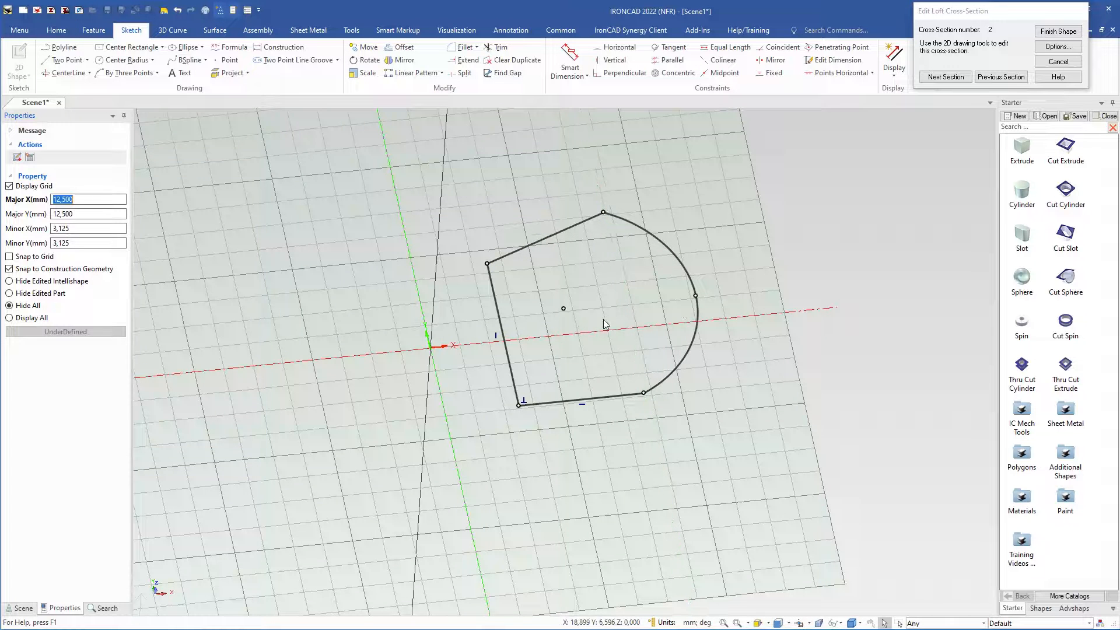
left_click_drag(650, 392, 652, 430)
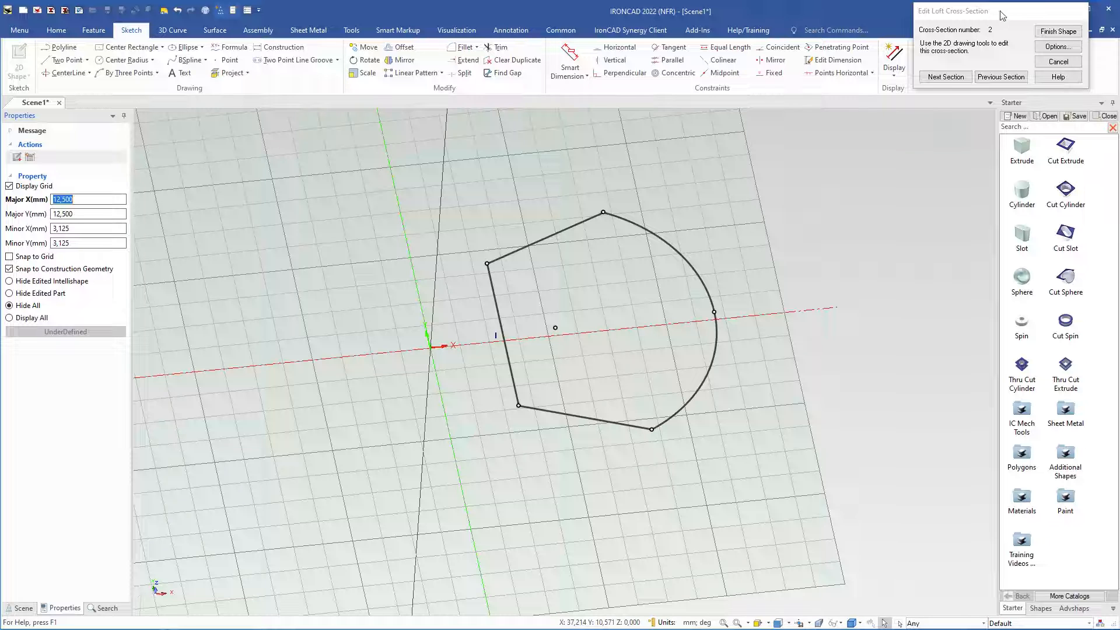
left_click_drag(1002, 16, 866, 138)
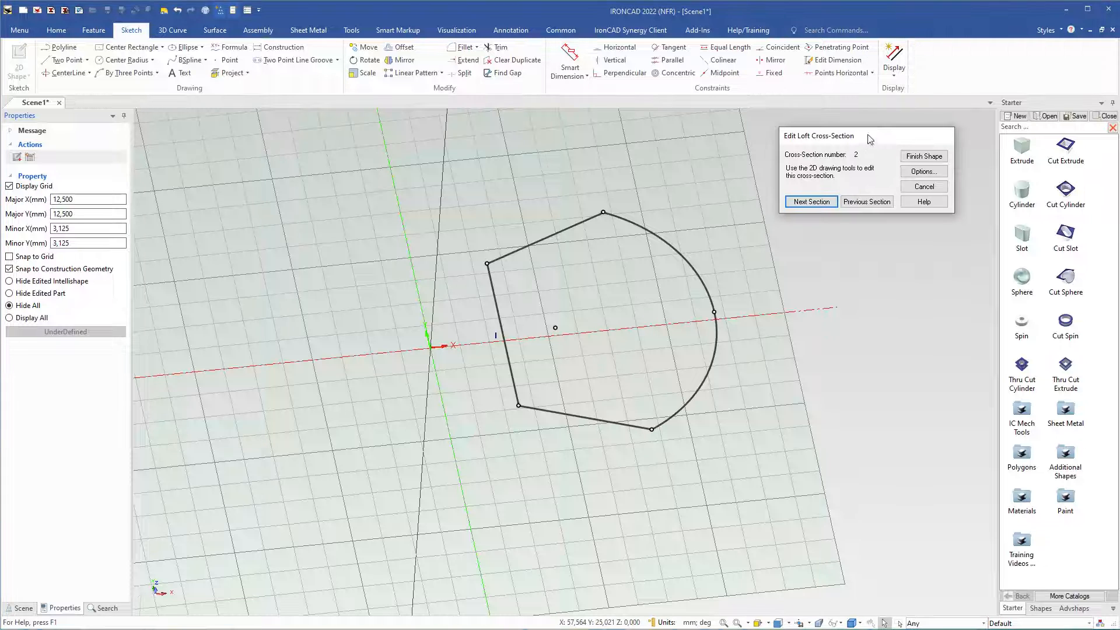
key("Return")
Select the loft at feature level and pull the middle cross-section farther away from the locator line on its arc side
left_click(662, 320)
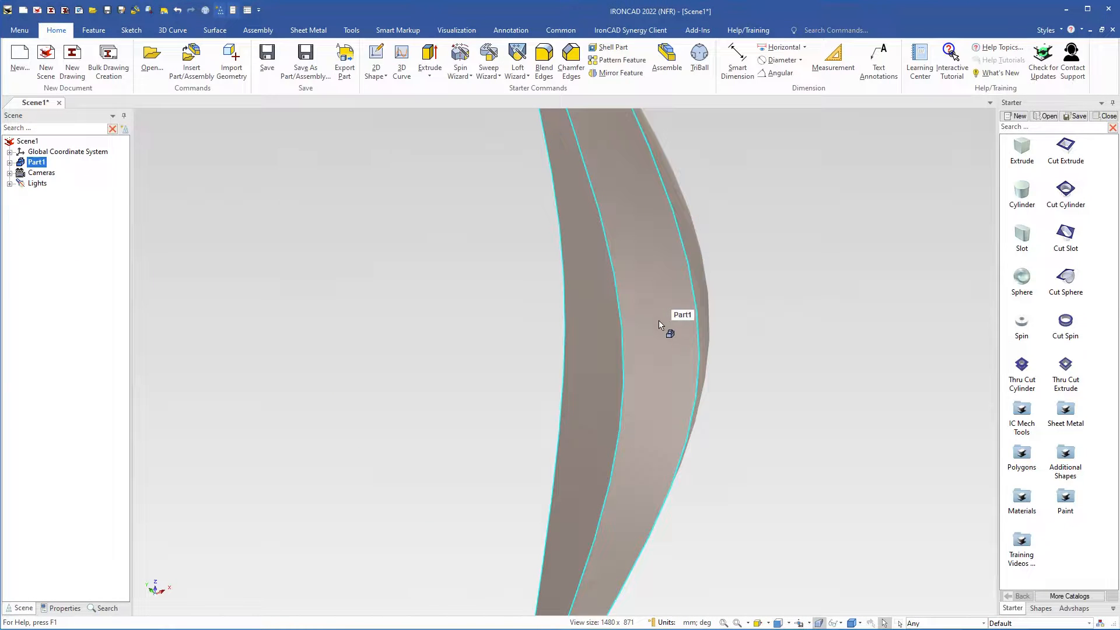
left_click(664, 325)
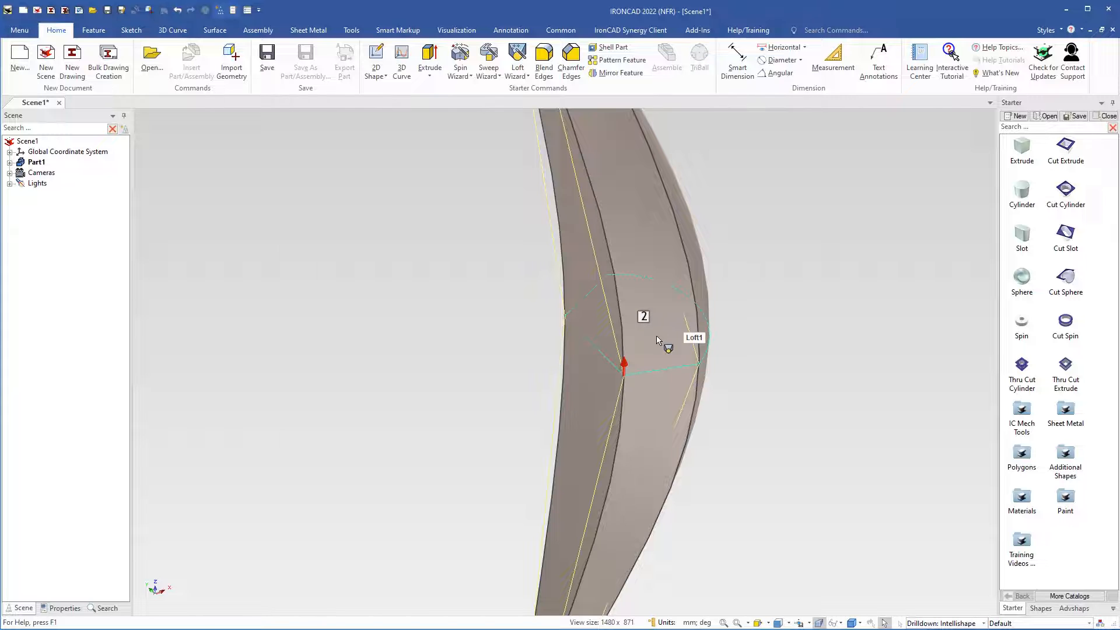
middle_click_drag(676, 363, 712, 282)
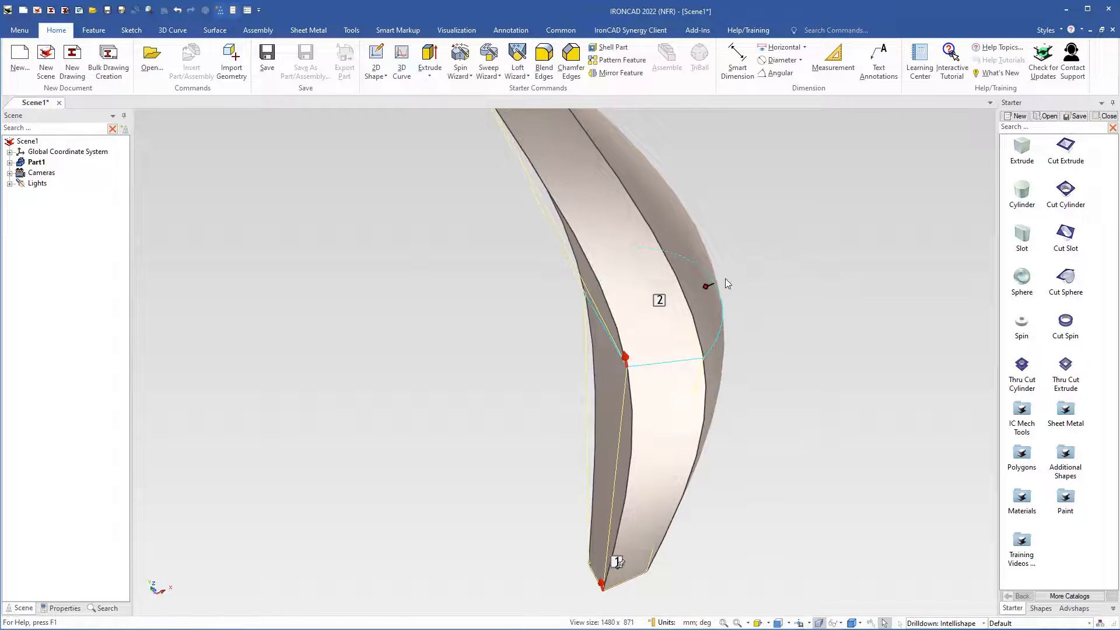
left_click_drag(712, 285, 775, 263)
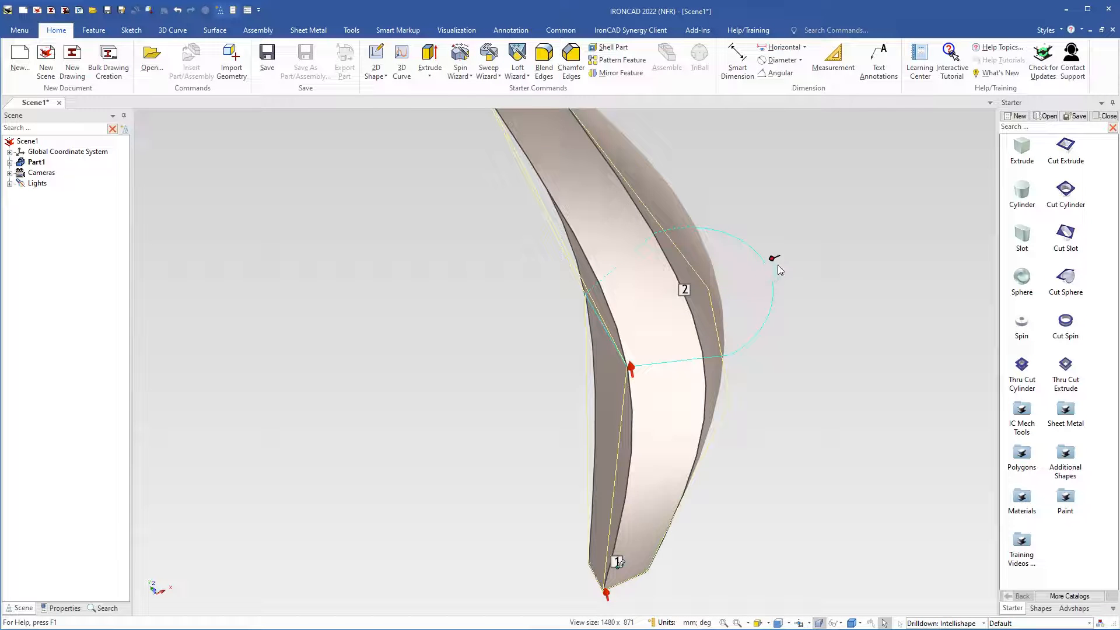
Edit the middle cross-section again and raise its sketch plane 25 mm along the locator line with the TriBall
middle_click_drag(770, 257, 663, 280)
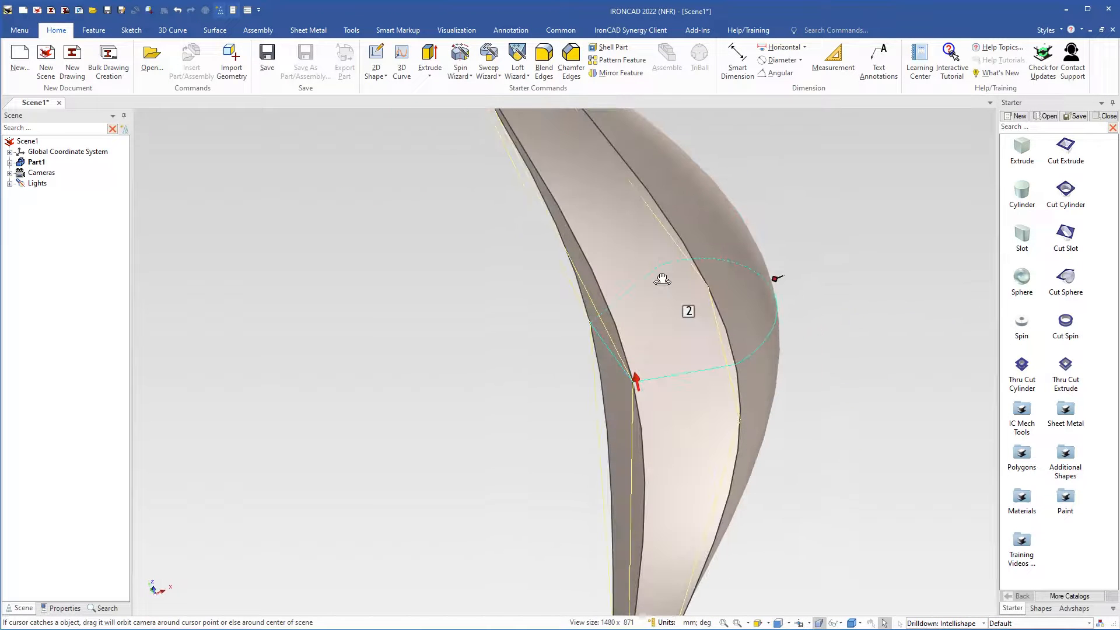
right_click(689, 313)
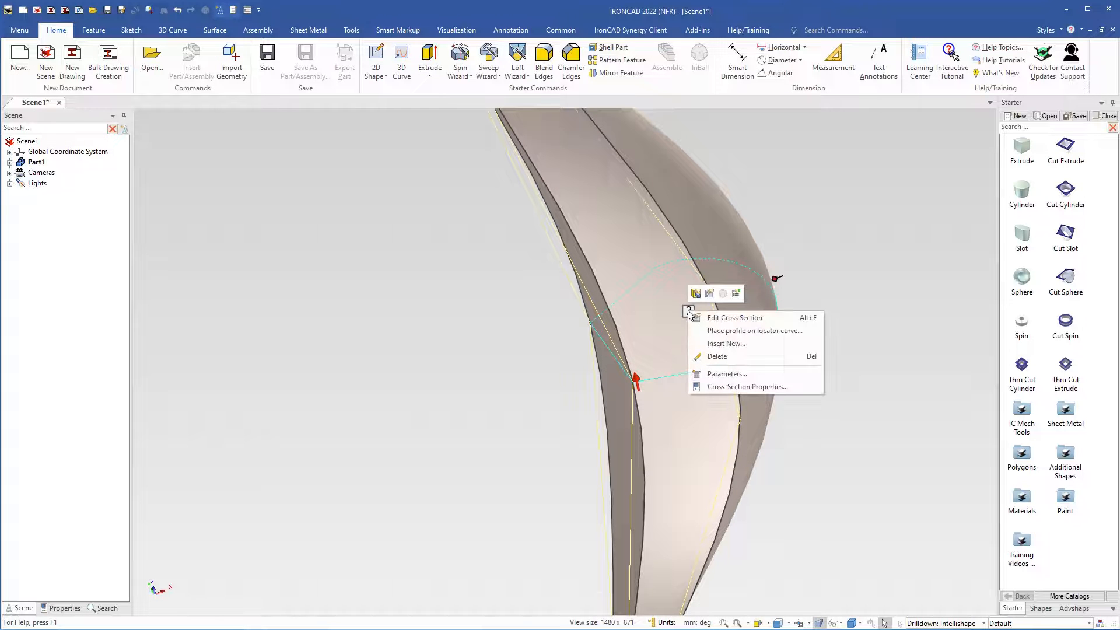
left_click(722, 322)
middle_click_drag(608, 402, 626, 255)
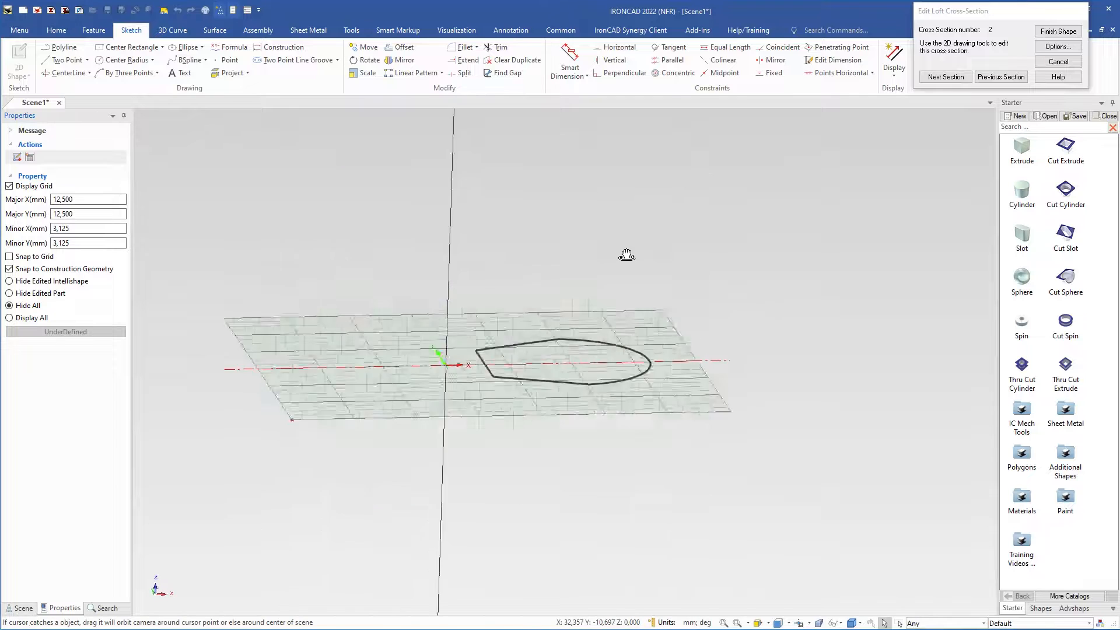
key("F10")
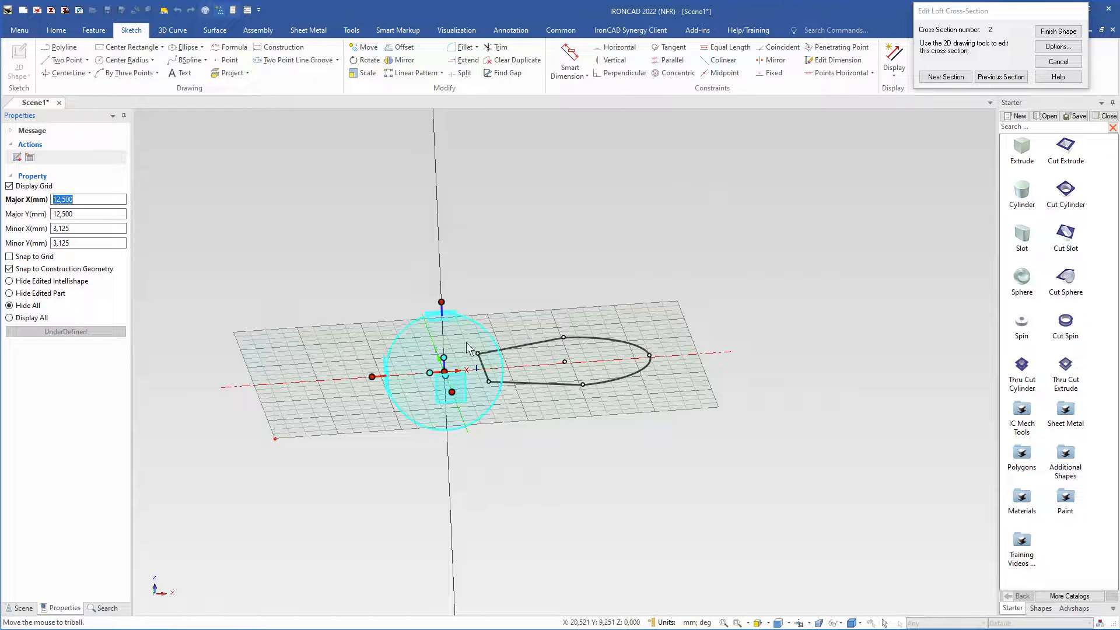
mouse_move(442, 302)
left_mouse_down()
mouse_move(434, 126)
mouse_move(446, 282)
mouse_move(436, 178)
left_mouse_up()
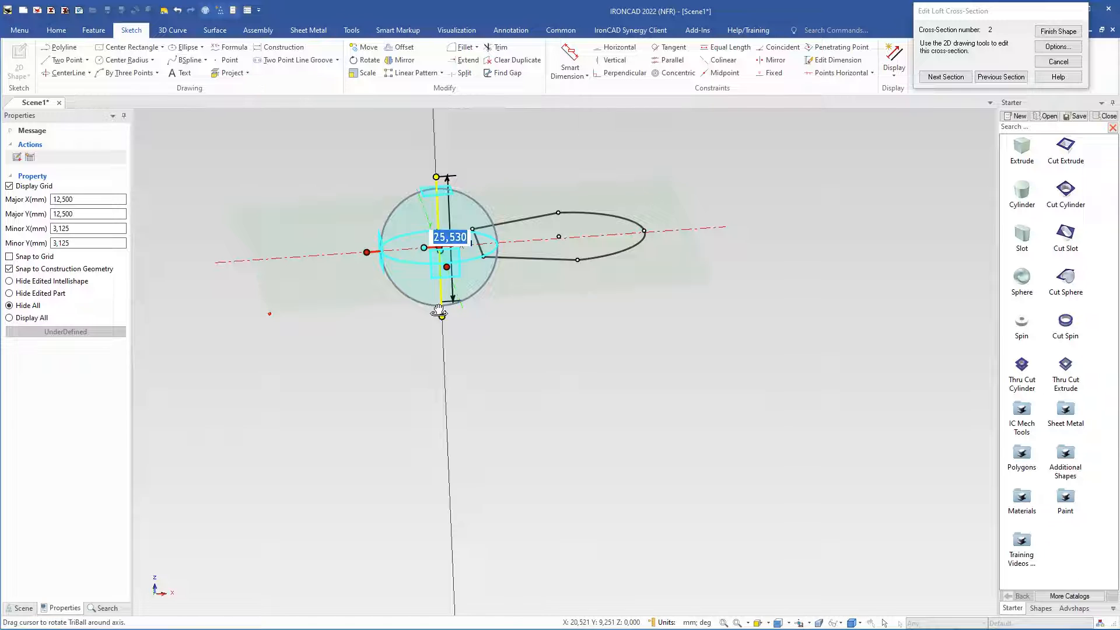
type("25")
key("Return")
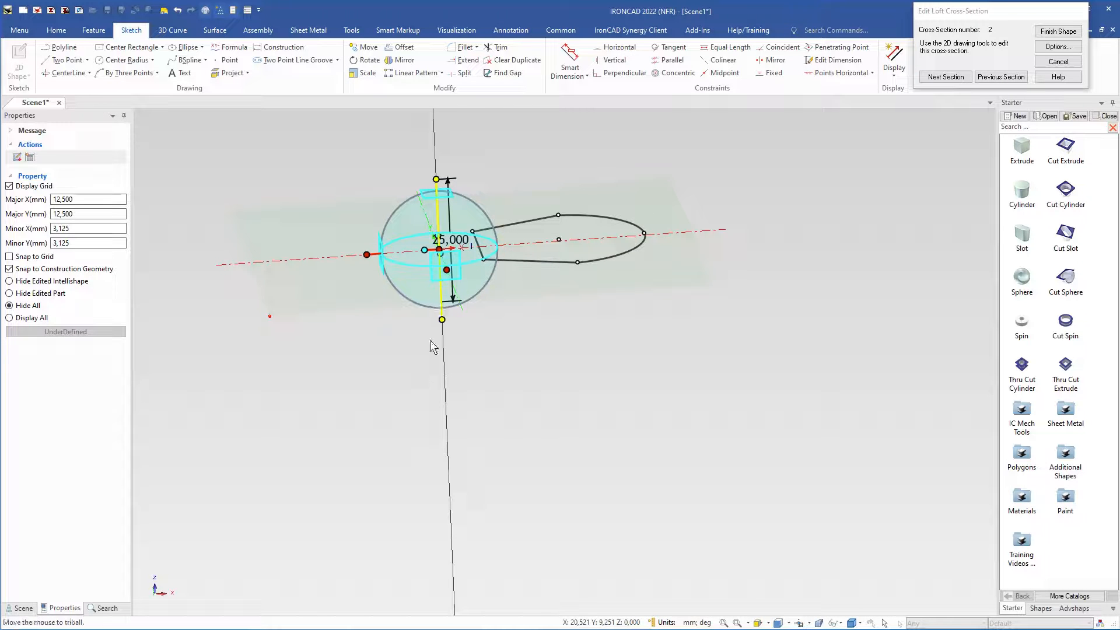
Tilt the middle cross-section's plane by -30 degrees about its Y axis with the TriBall and finish the shape
mouse_move(460, 450)
middle_mouse_down()
mouse_move(398, 362)
mouse_move(440, 400)
mouse_move(449, 429)
middle_mouse_up()
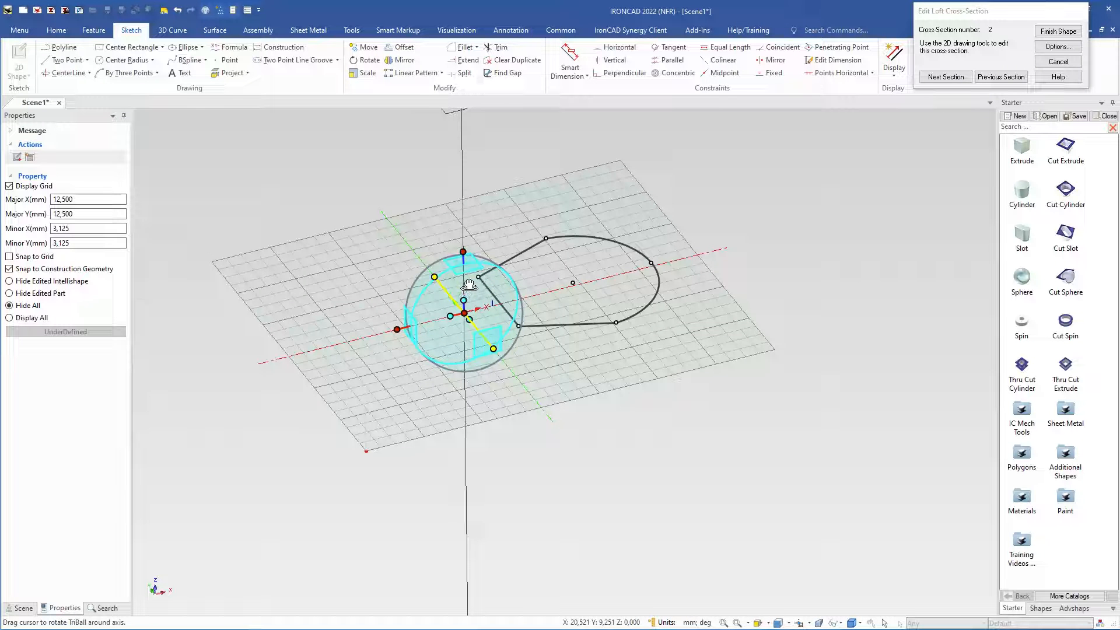
left_click_drag(469, 285, 454, 293)
key("BackSpace")
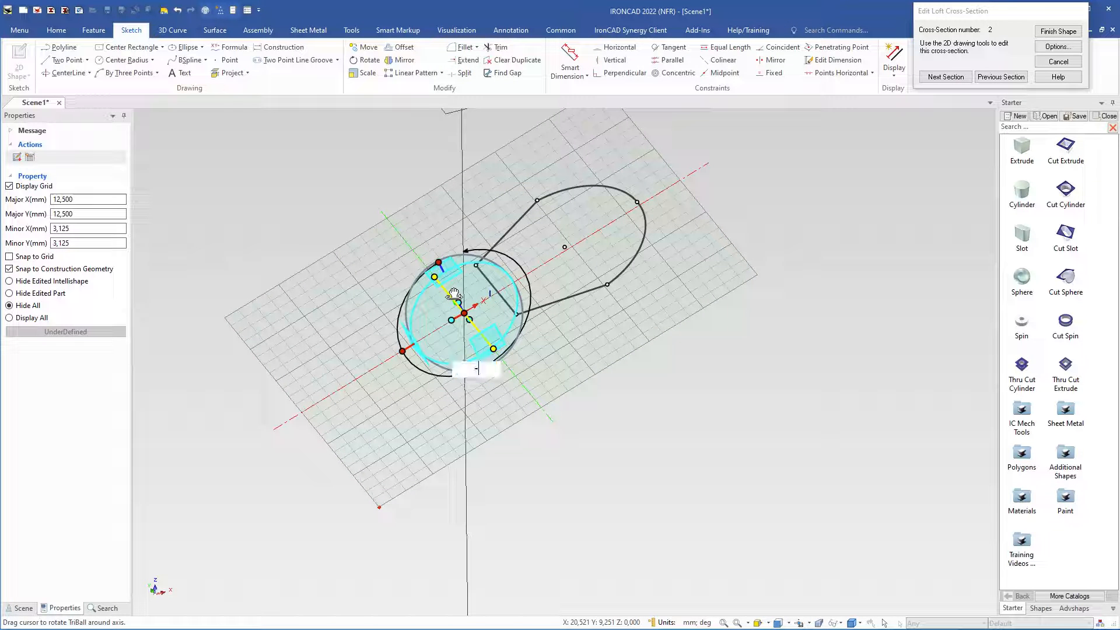
type("-30")
key("Return")
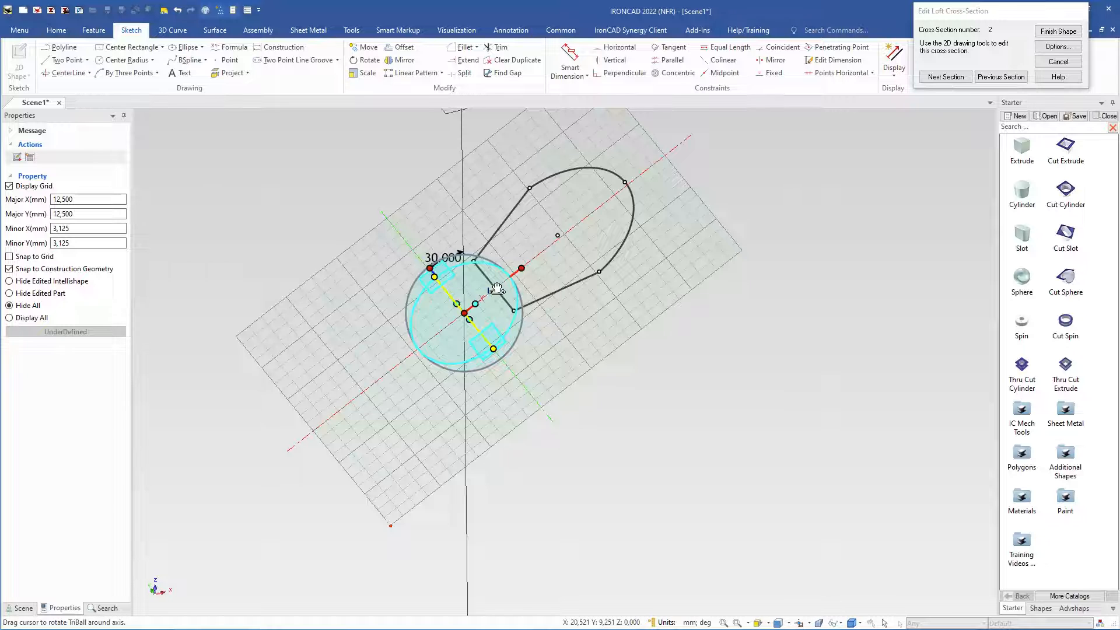
key("space")
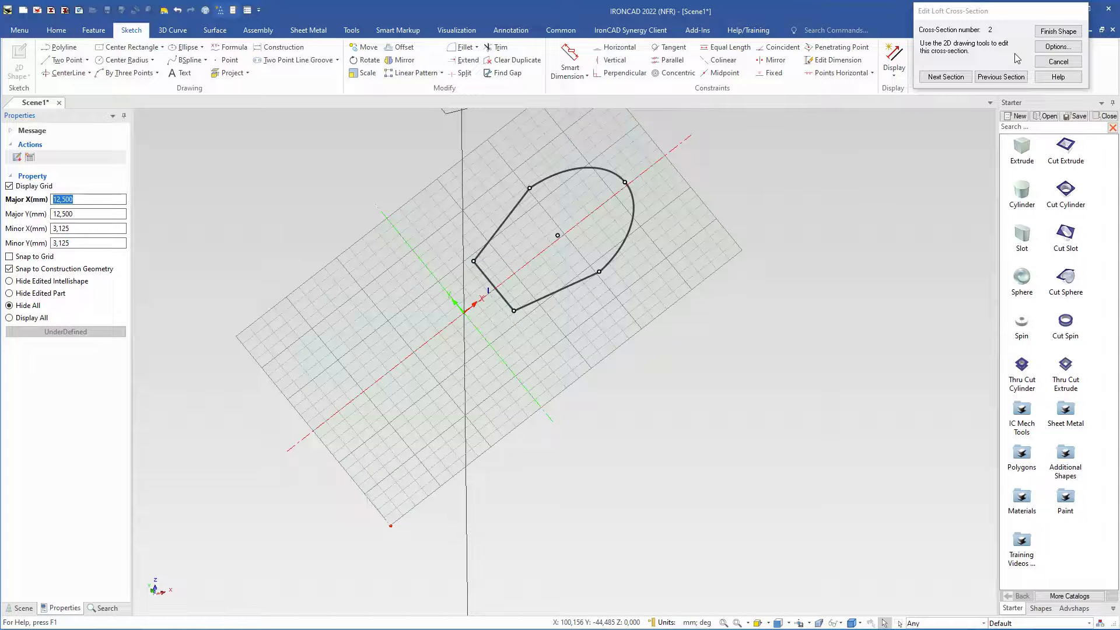
left_click(1058, 32)
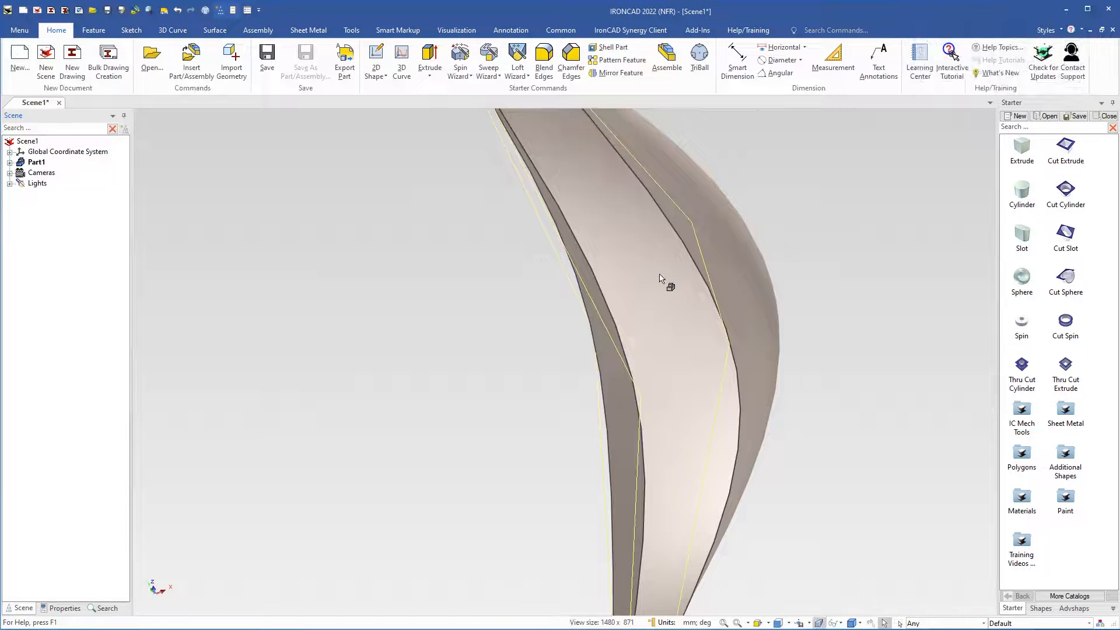
middle_click_drag(668, 320, 661, 283)
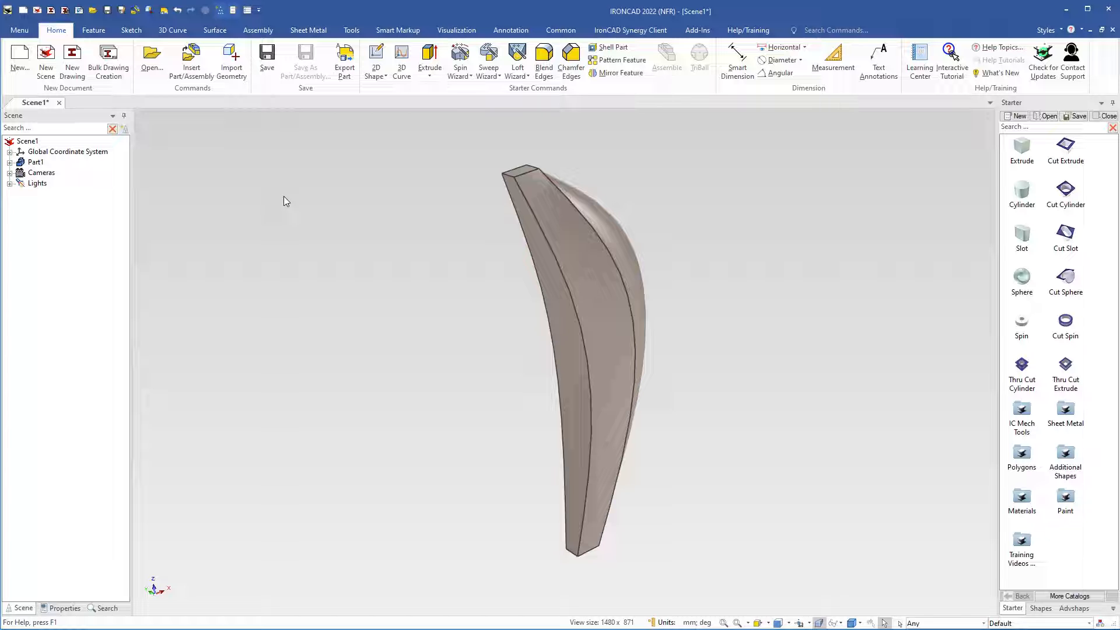
Create a new scene and place an Extrude block from the Starter catalog in it
left_click(46, 55)
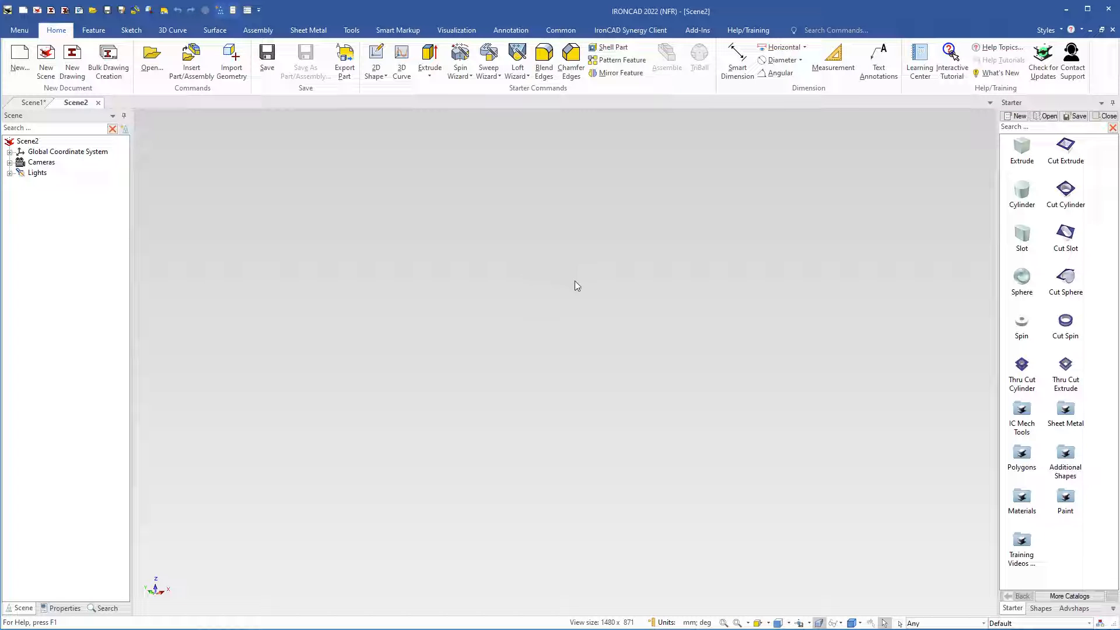
left_click(1022, 147)
left_click_drag(1023, 148, 563, 376)
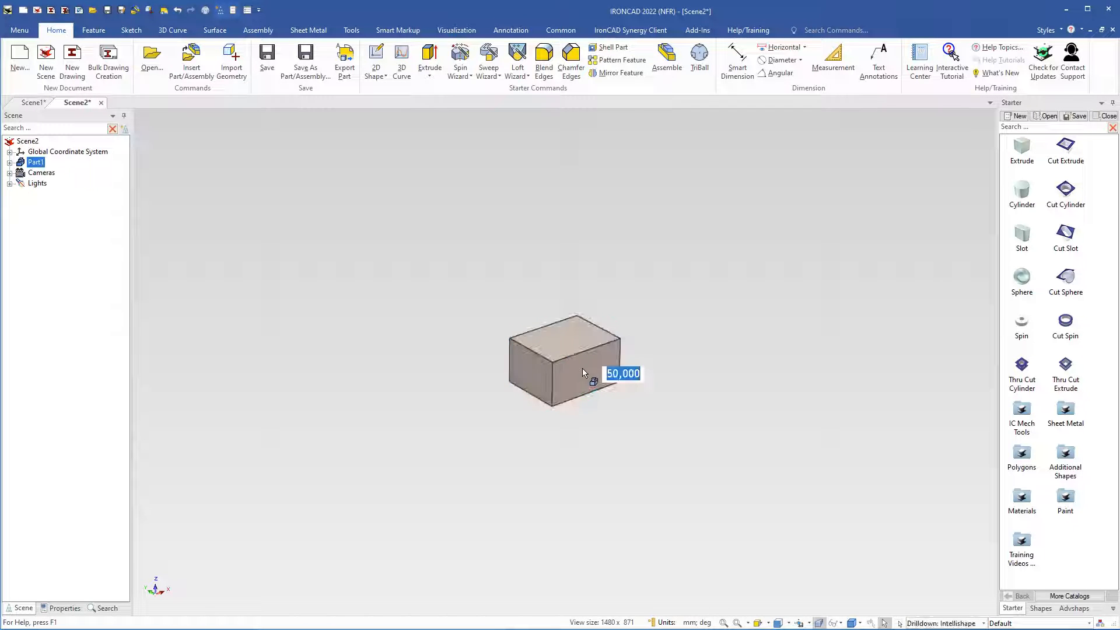
Lengthen the block to 90 mm in the Y direction and set its height to 20 mm
middle_click_drag(536, 359, 543, 401)
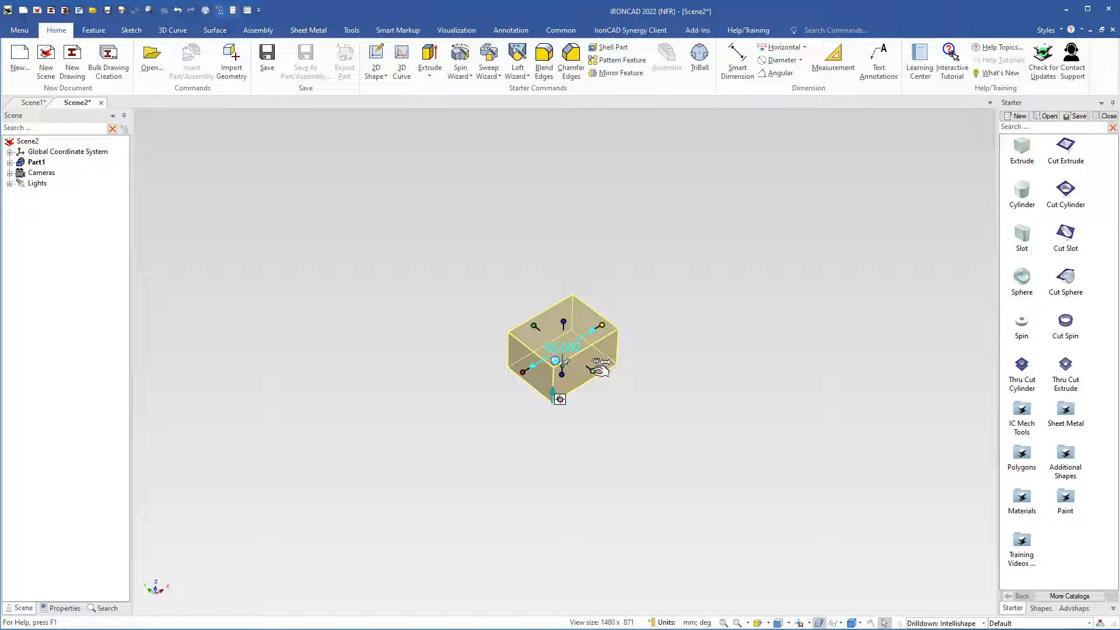
left_click_drag(597, 370, 635, 406)
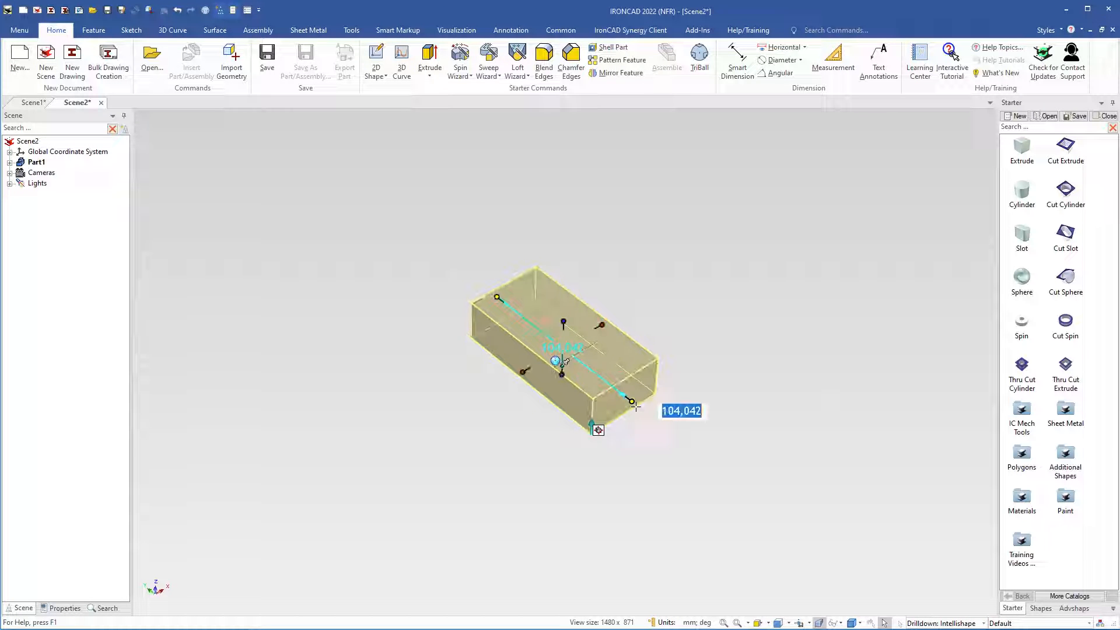
type("90")
key("Return")
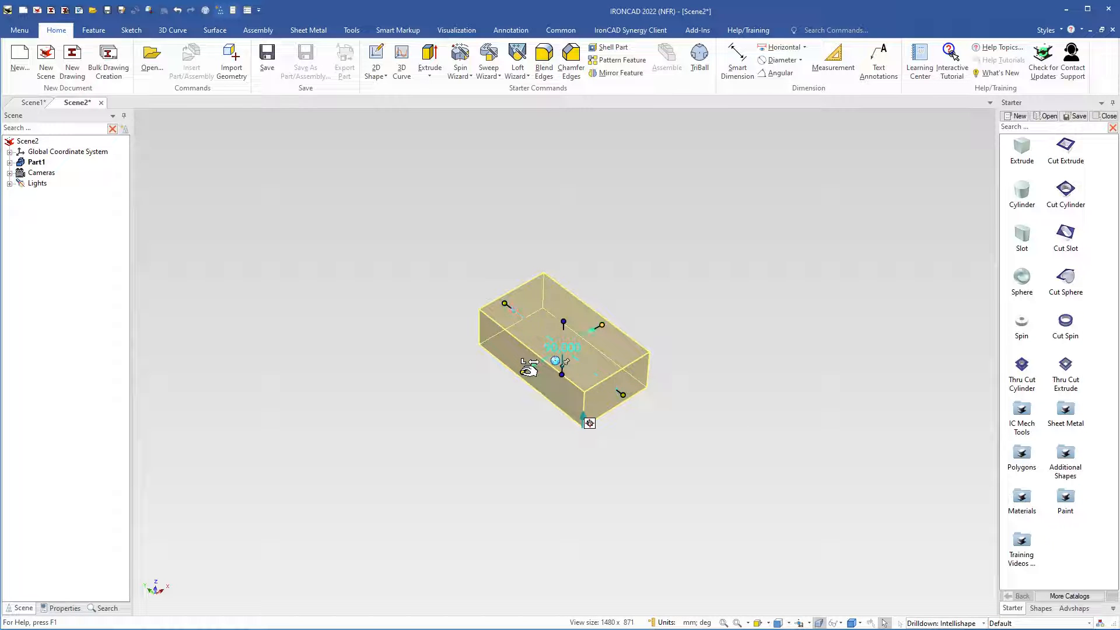
mouse_move(529, 369)
left_mouse_down()
mouse_move(505, 387)
mouse_move(517, 370)
mouse_move(513, 380)
left_mouse_up()
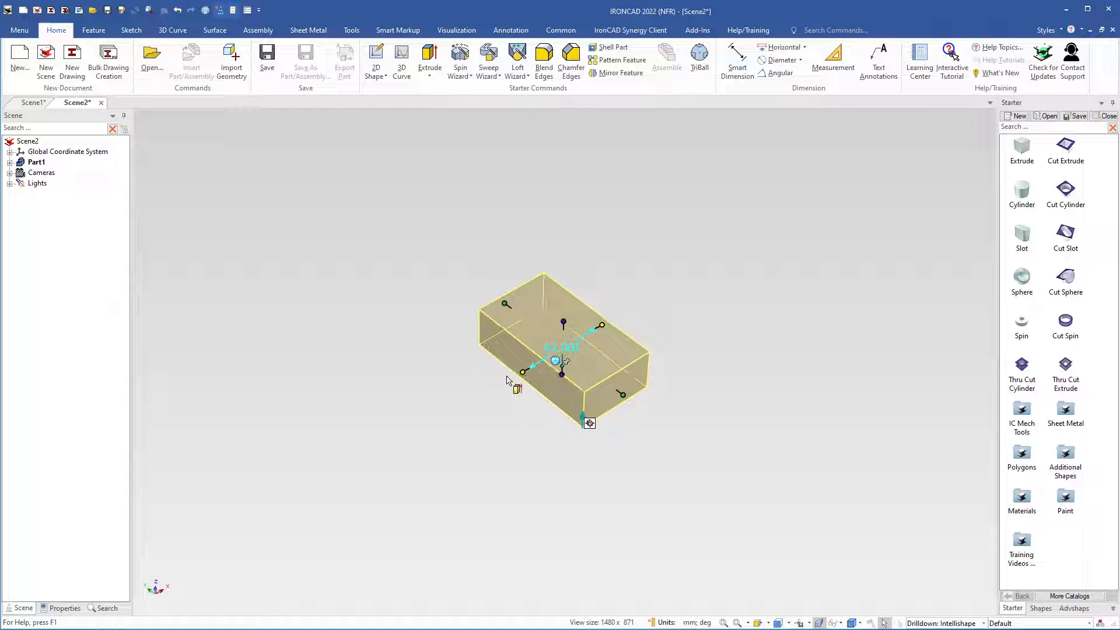
middle_click_drag(597, 362, 603, 321)
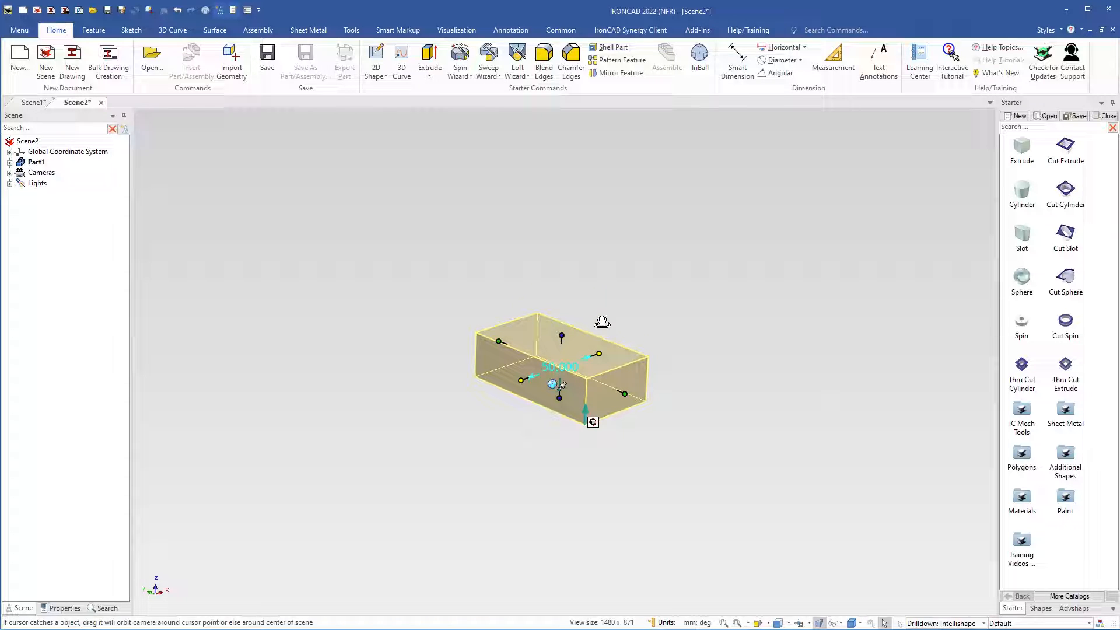
left_click(564, 336)
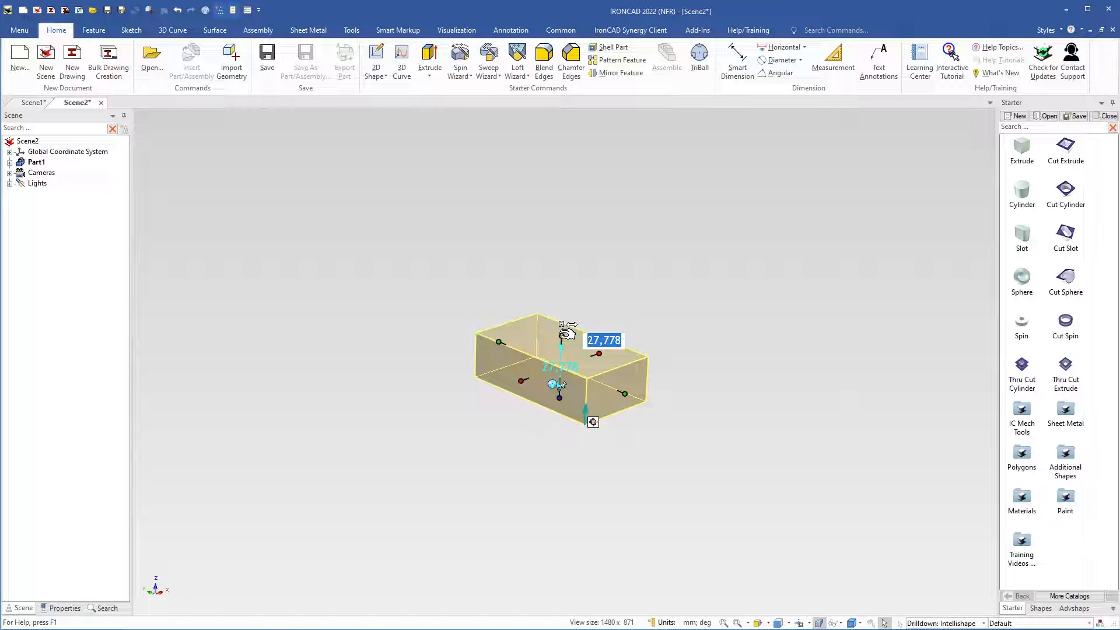
type("20")
key("Return")
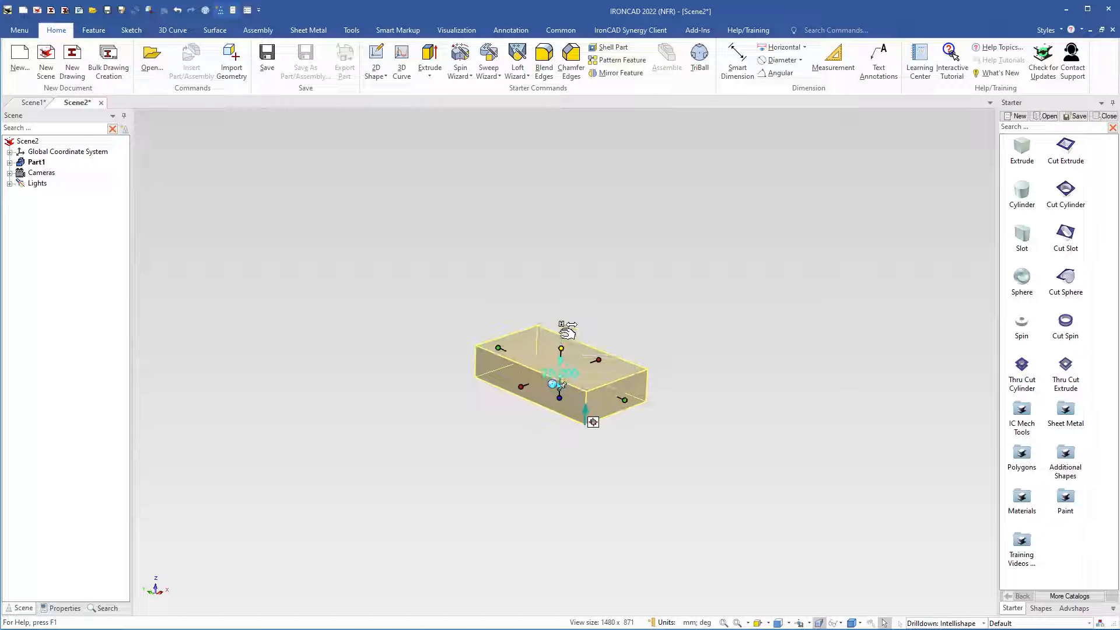
left_click(610, 324)
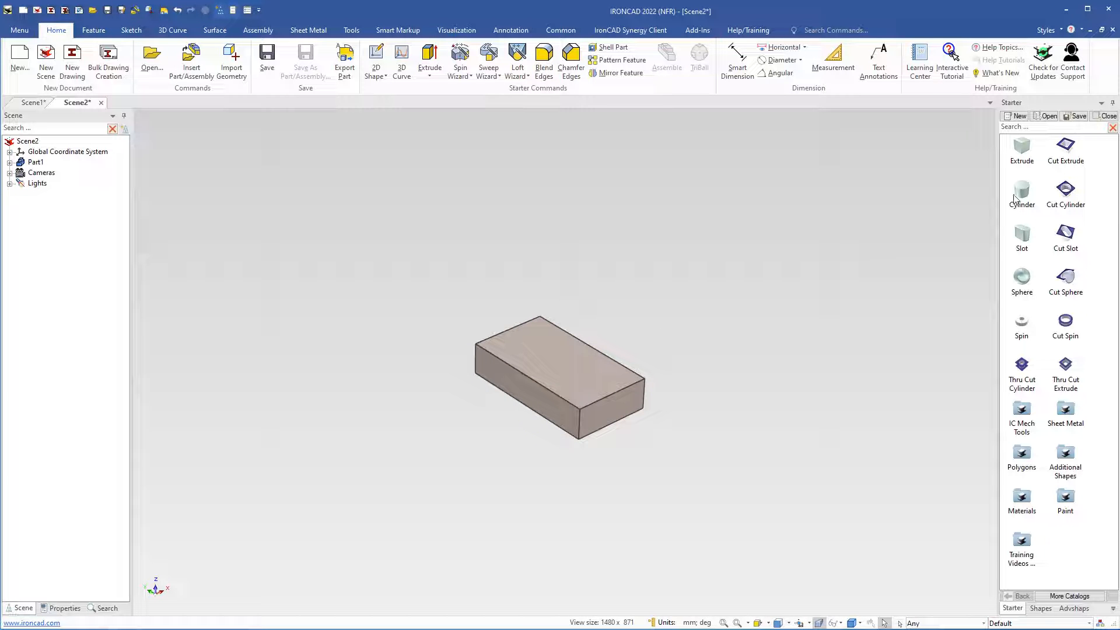
Add a catalog Cylinder centred on the block's top face and expand the part in the scene tree to list its features
left_click_drag(1023, 195, 560, 364)
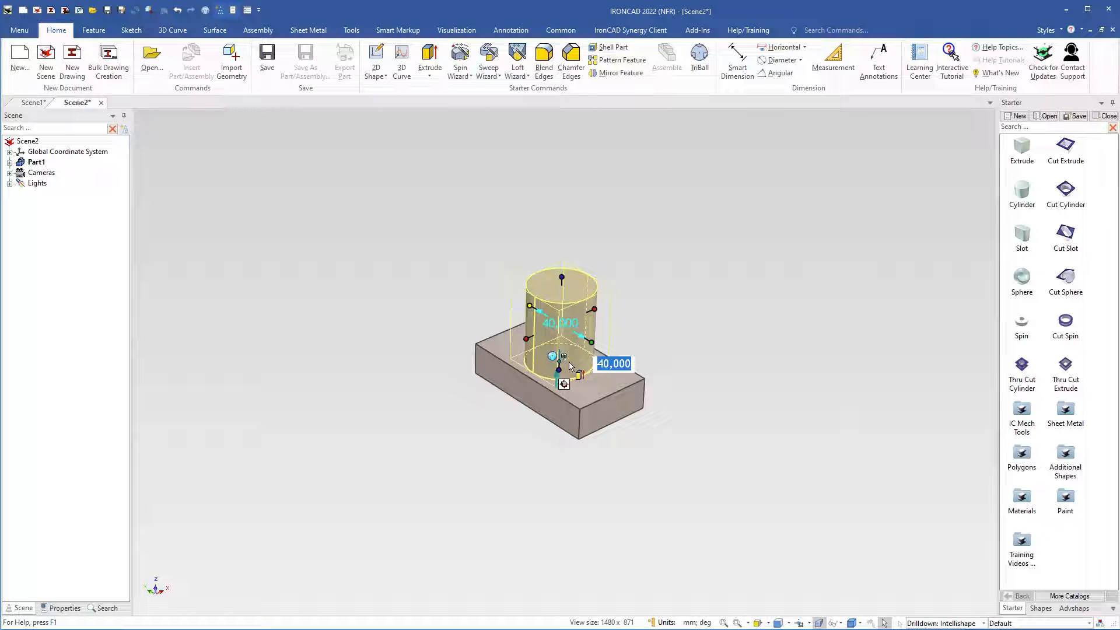
left_click(653, 356)
left_click(573, 343)
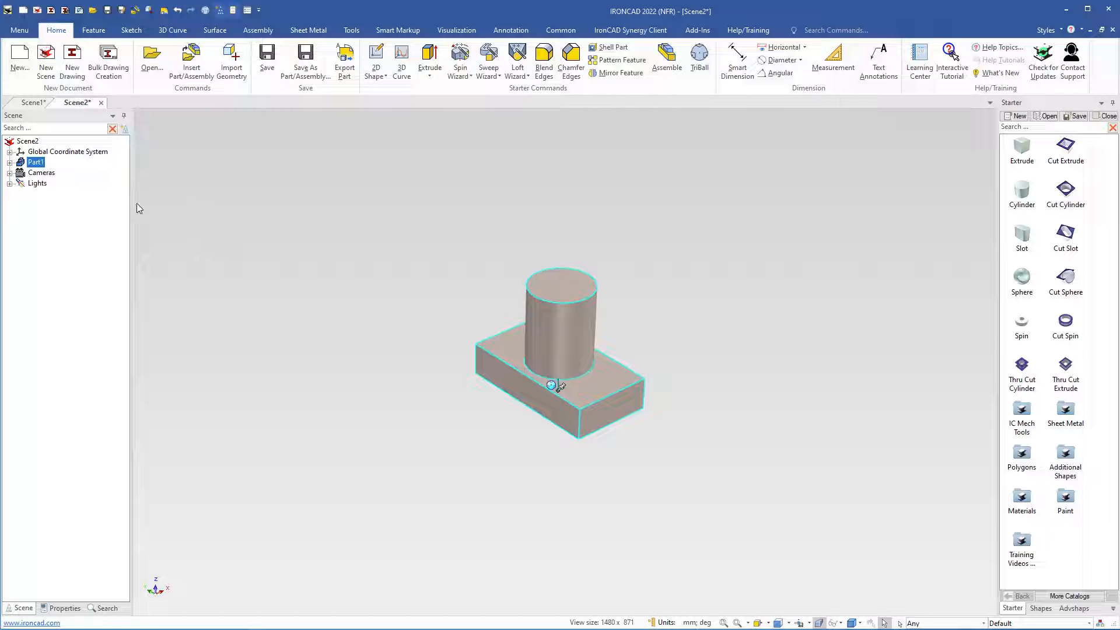
left_click(9, 163)
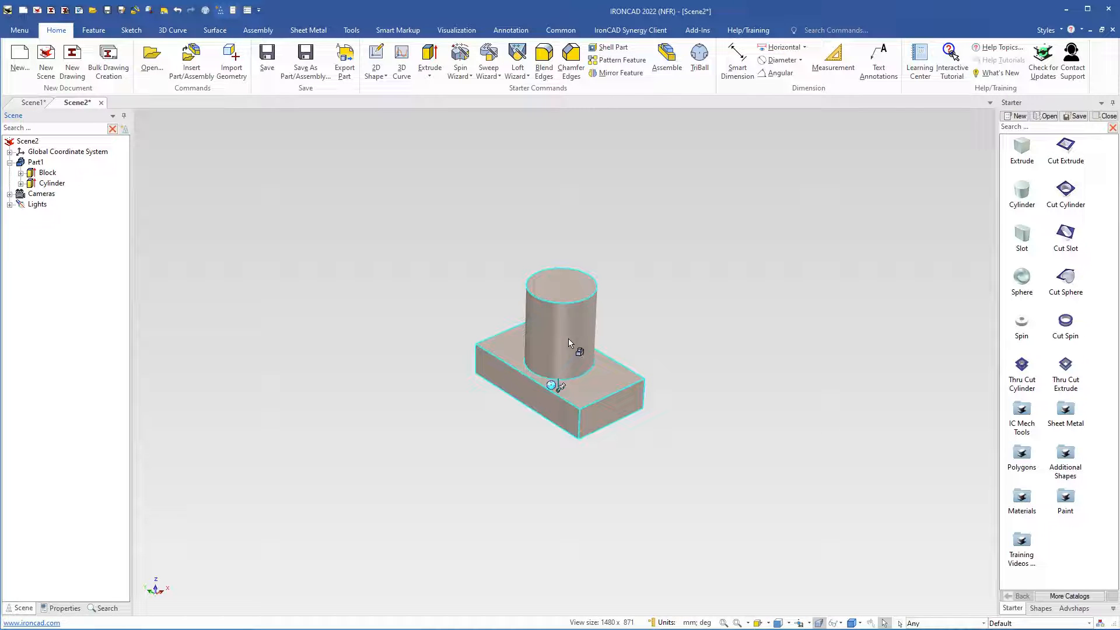
Rotate the cylinder 90 degrees about its Y axis with the TriBall so that it lies horizontally over the block
left_click(585, 337)
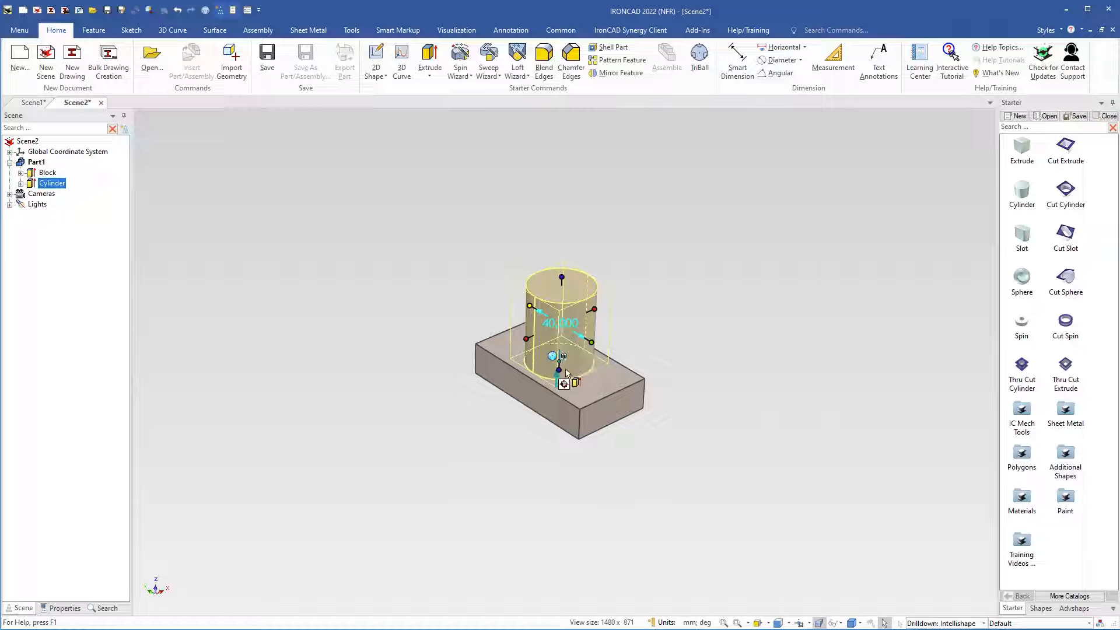
key("F10")
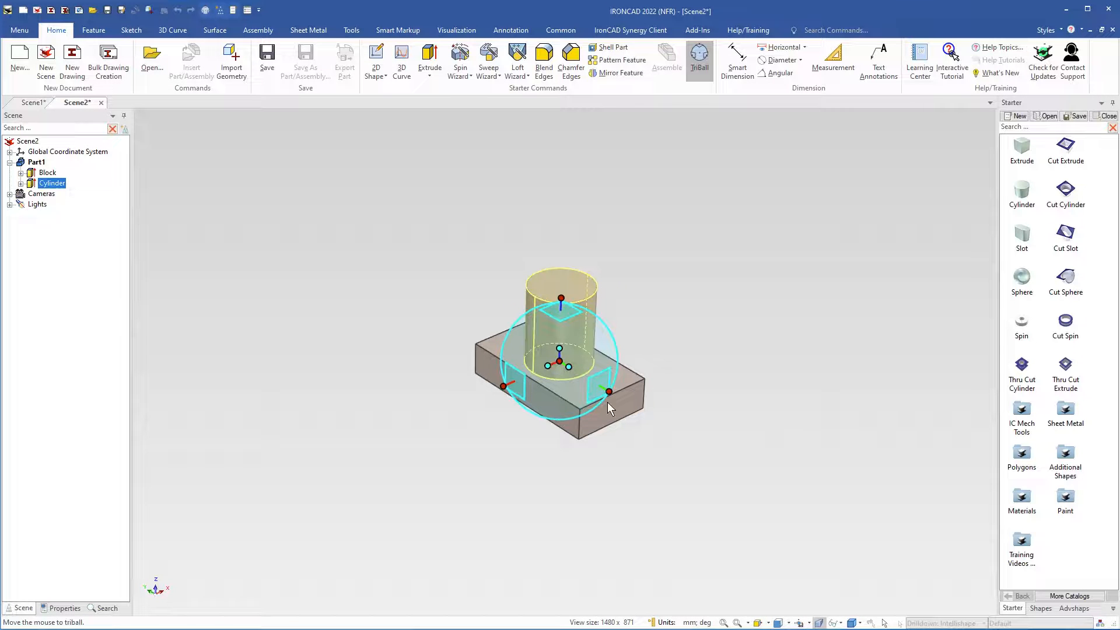
left_click(609, 391)
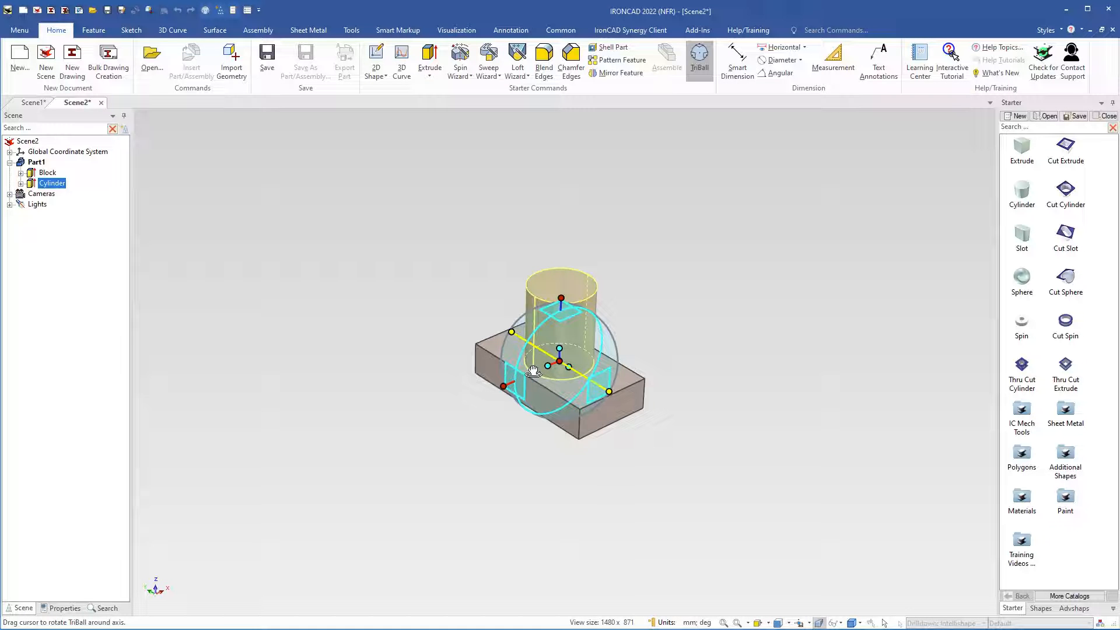
left_click_drag(533, 371, 570, 310)
type("90")
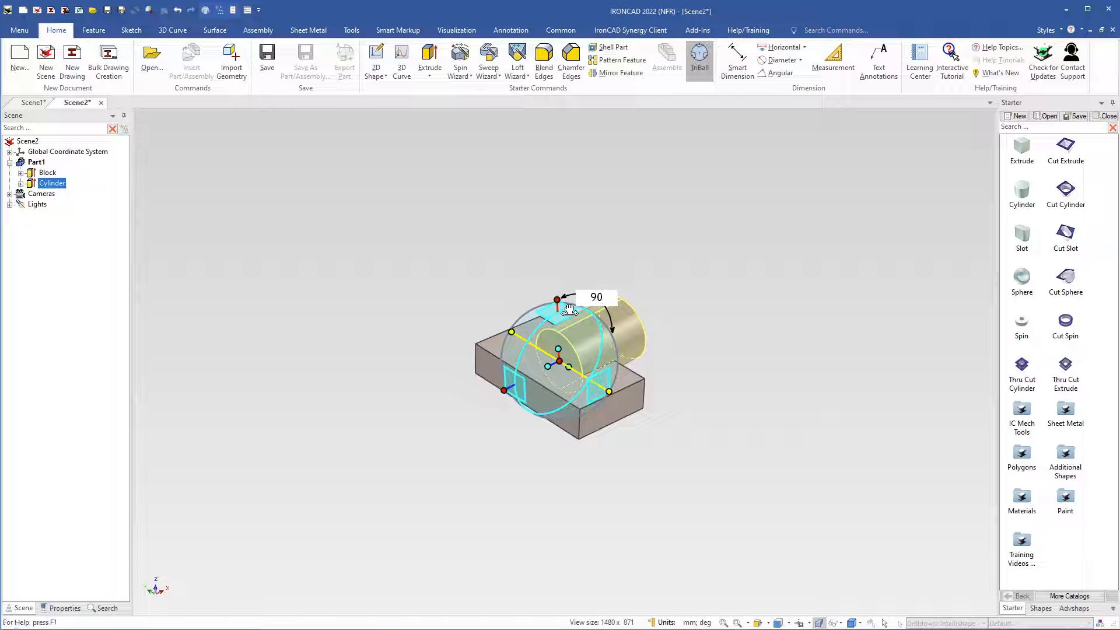
key("Return")
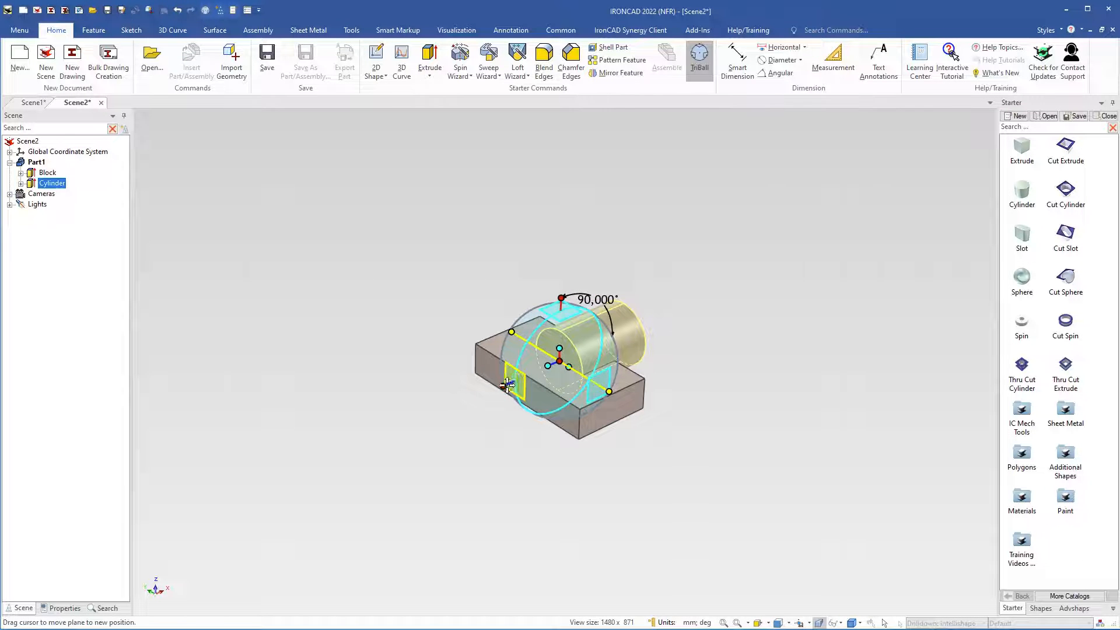
Move the cylinder 90 mm along its own axis away from the block with the TriBall
left_click_drag(505, 385, 731, 293)
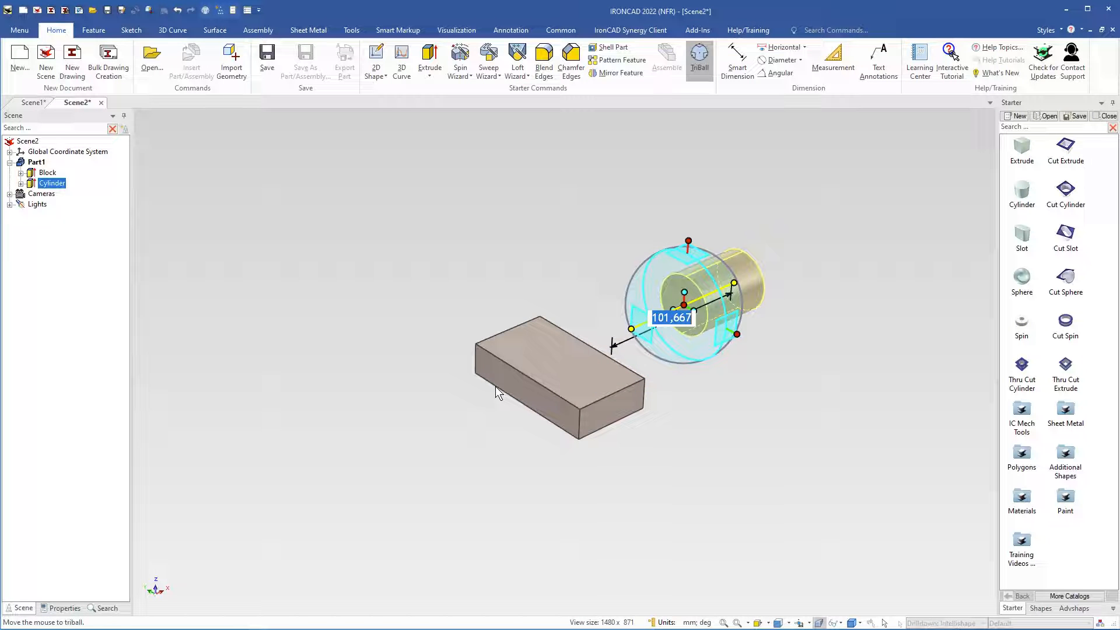
type("90")
key("Return")
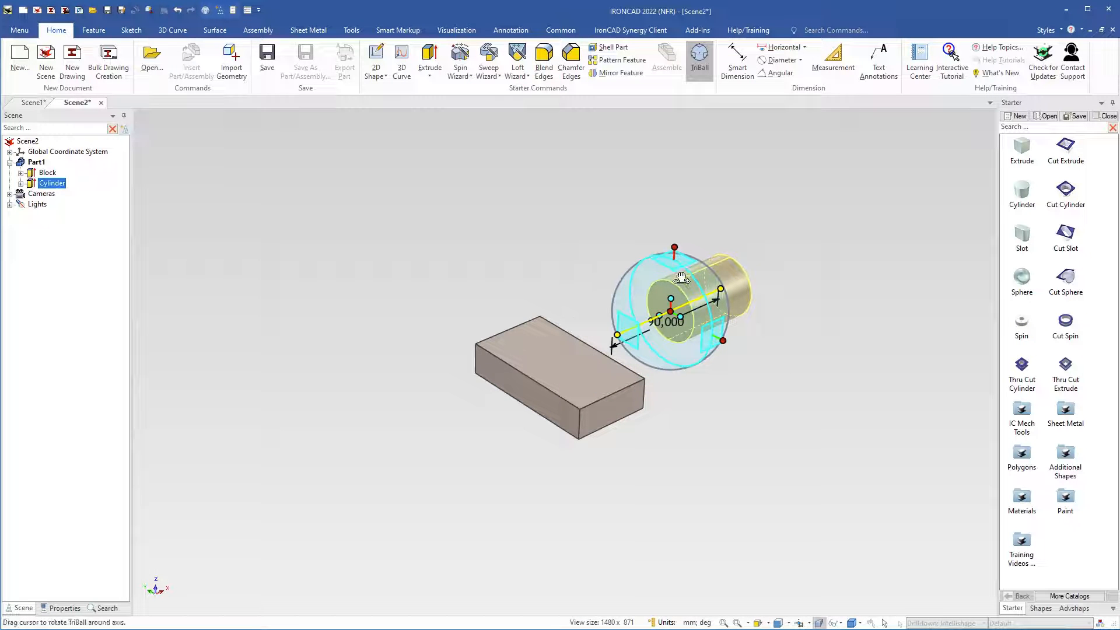
Raise the cylinder 70 mm vertically with the TriBall and finish positioning it
left_click_drag(675, 248, 682, 134)
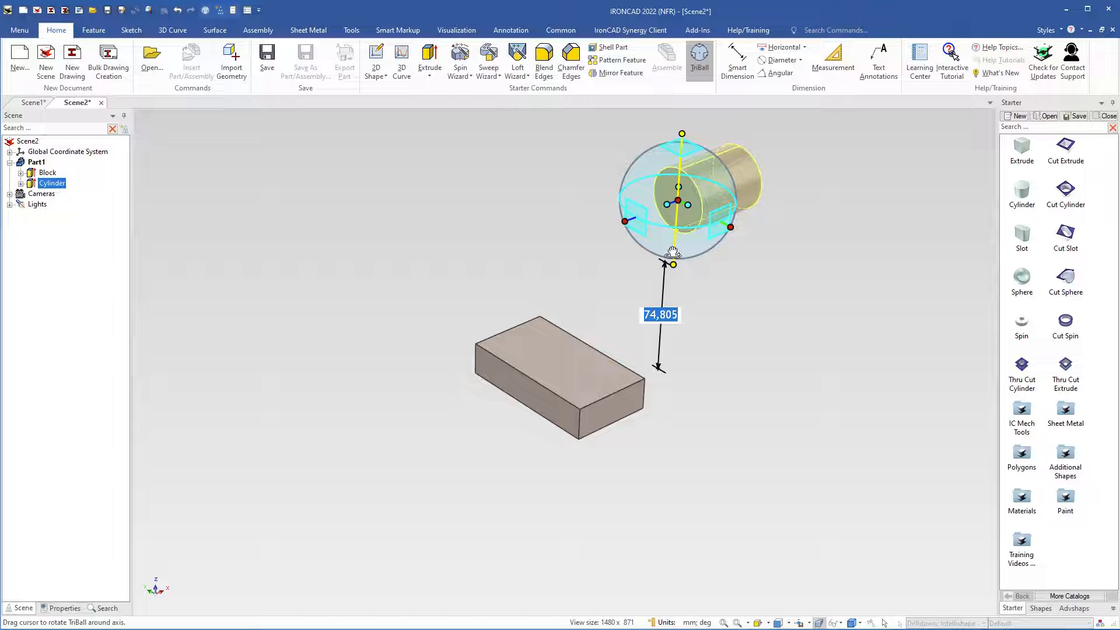
type("70")
key("Return")
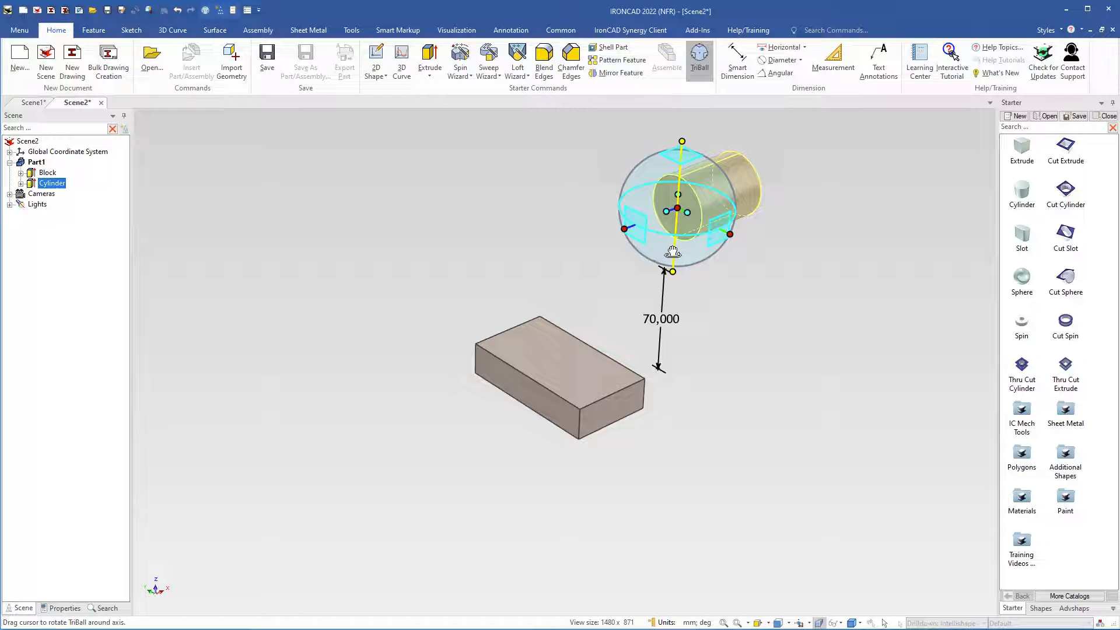
key("F10")
left_click(622, 328)
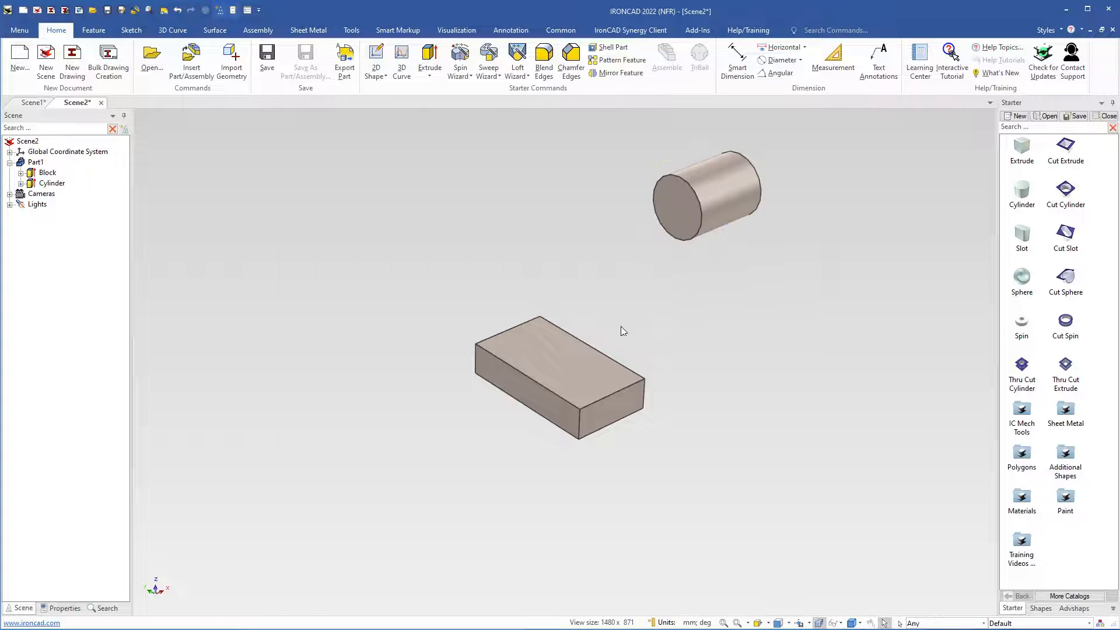
Start a Loft on the existing part, using the block's top face and the cylinder's near end face as profiles
middle_click_drag(557, 360, 451, 398)
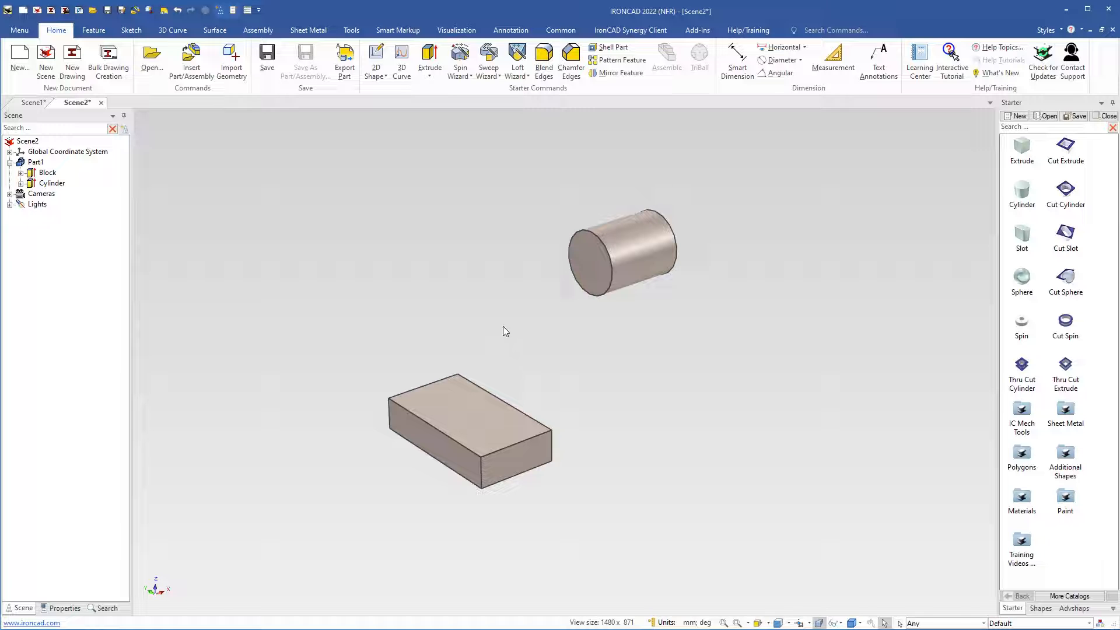
left_click(522, 76)
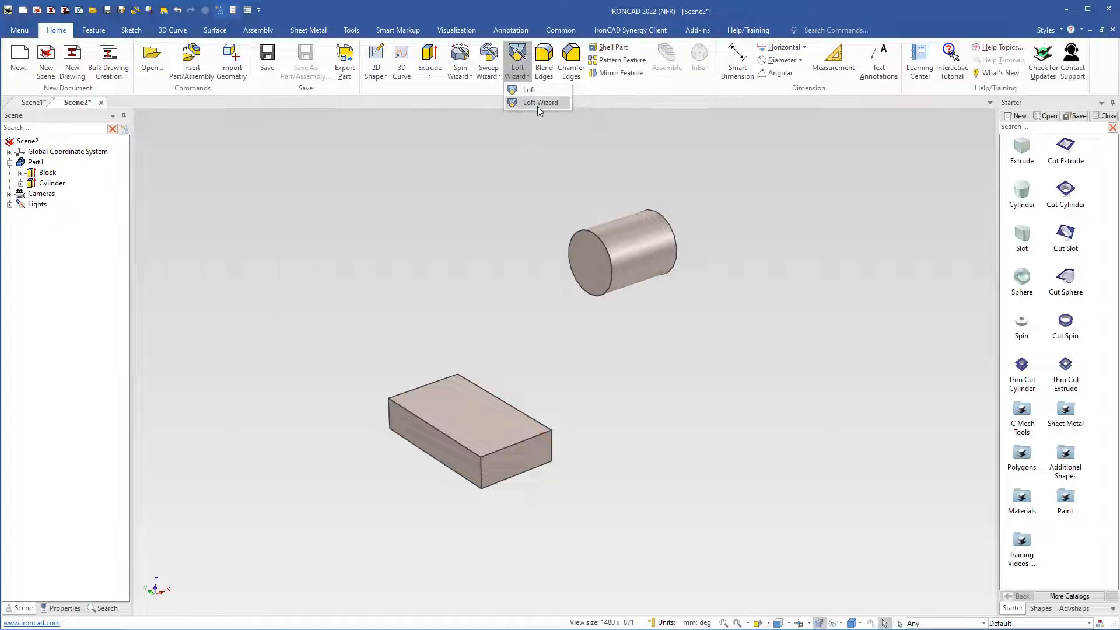
left_click(526, 91)
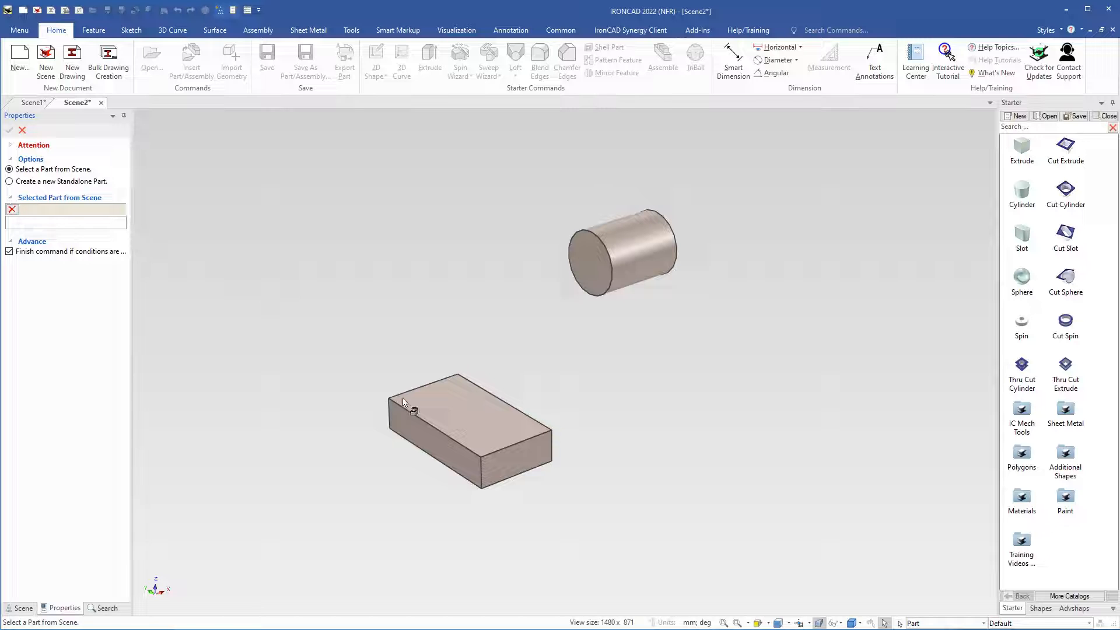
left_click(436, 413)
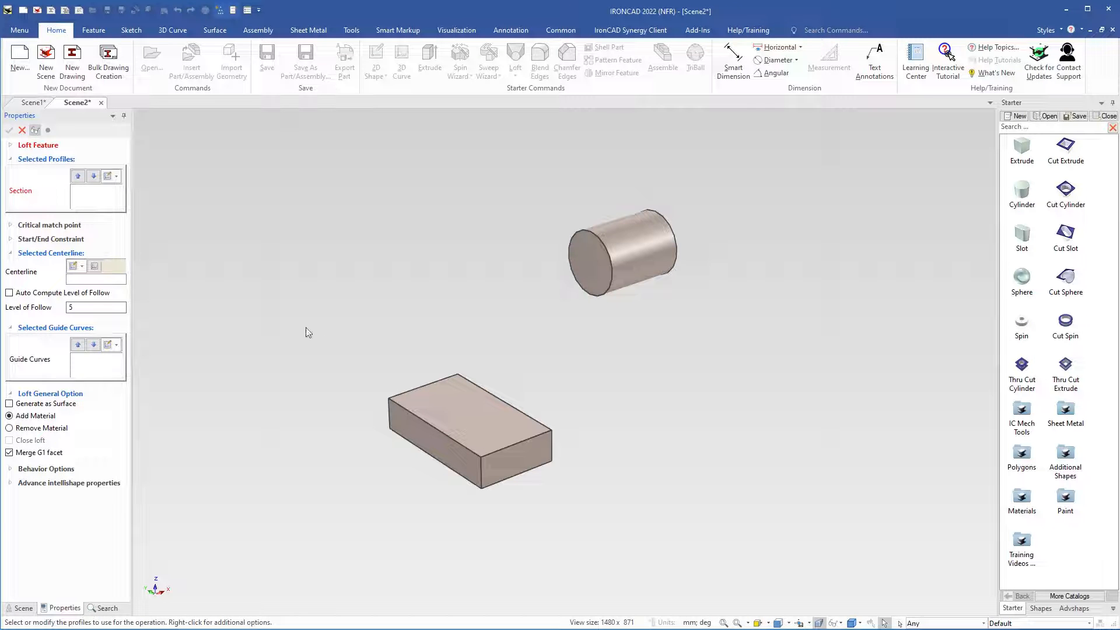
left_click(436, 416)
left_click(590, 281)
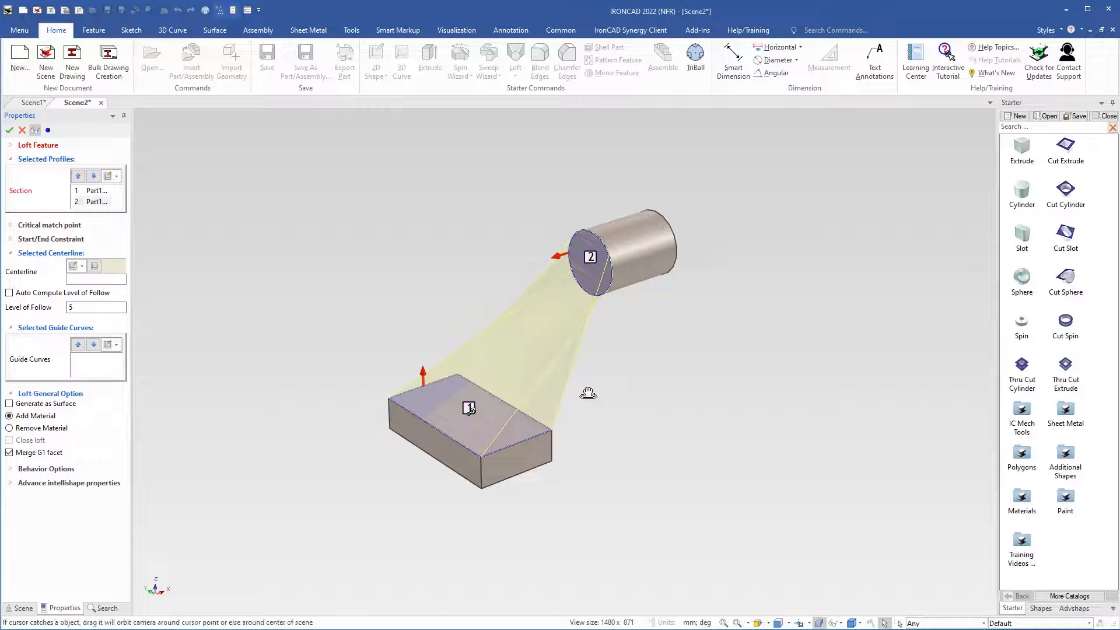
Reverse the direction arrow of profile 2 at the cylinder and complete the loft with Add Material
mouse_move(590, 393)
middle_mouse_down()
mouse_move(570, 383)
mouse_move(580, 389)
mouse_move(580, 381)
middle_mouse_up()
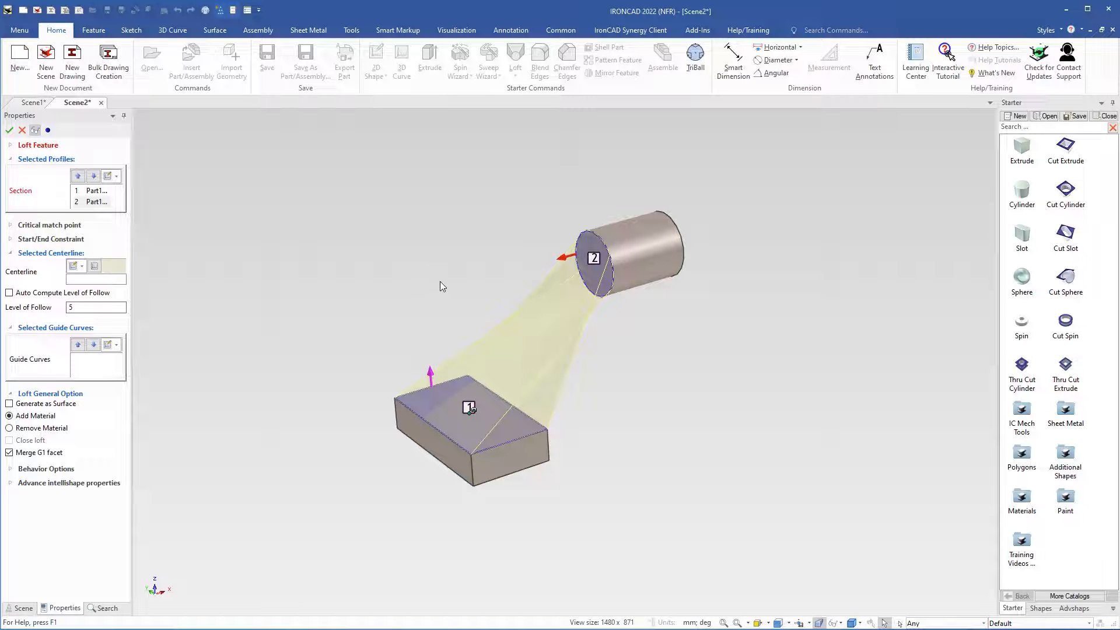
left_click(566, 258)
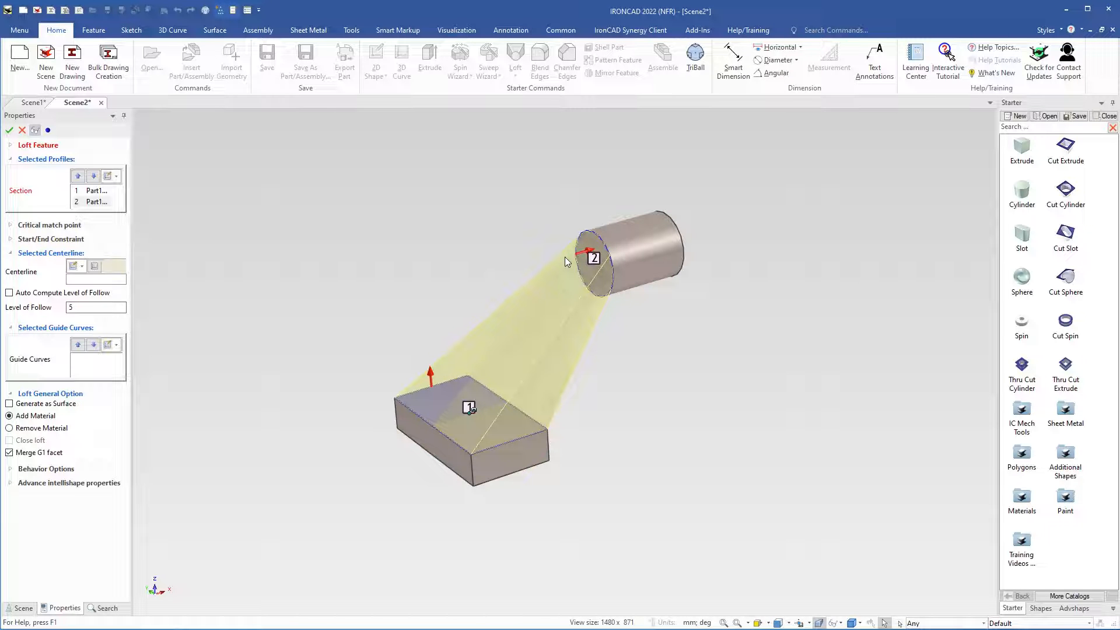
mouse_move(610, 395)
middle_mouse_down()
mouse_move(567, 348)
mouse_move(618, 400)
middle_mouse_up()
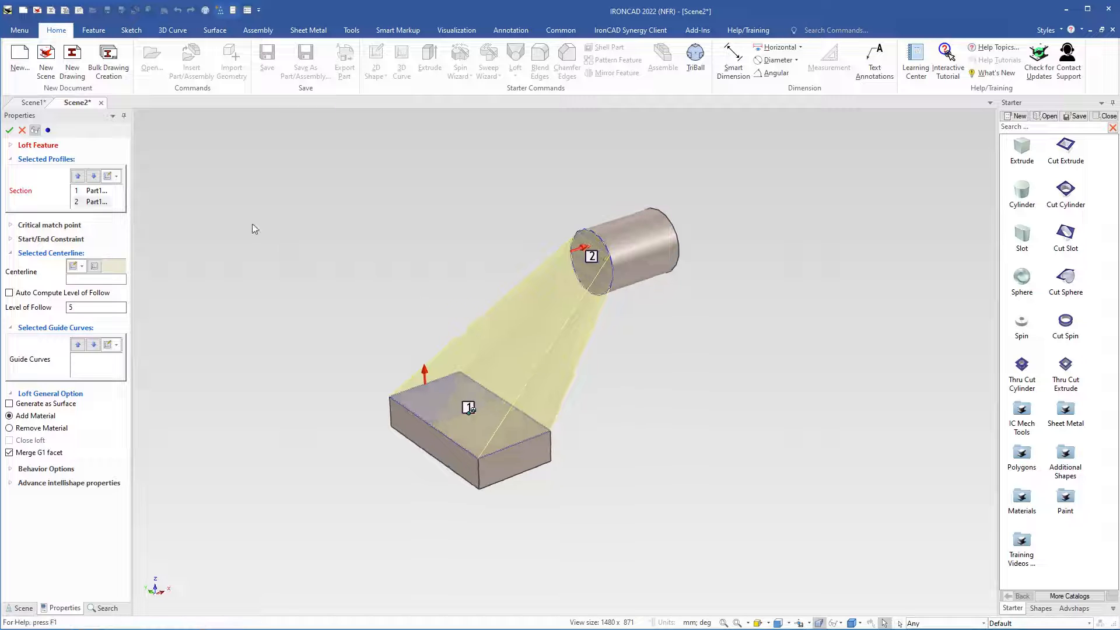
left_click(9, 132)
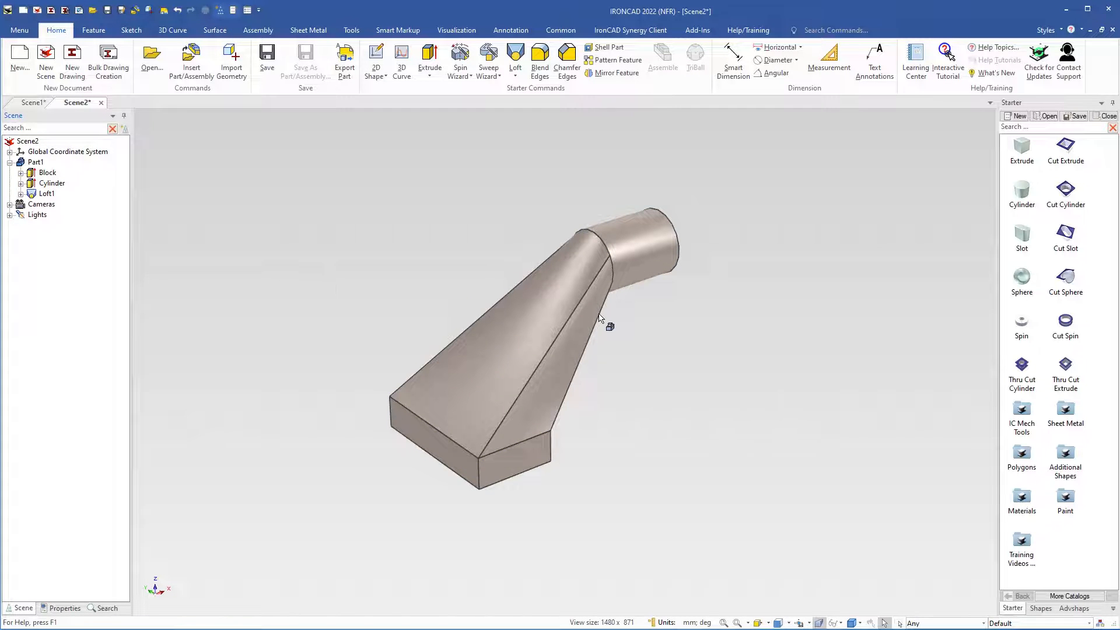
Shift the cylinder about 2.85 mm along its axis away from the loft with the TriBall
scroll(604, 298, "up", 2)
scroll(604, 299, "up", 1)
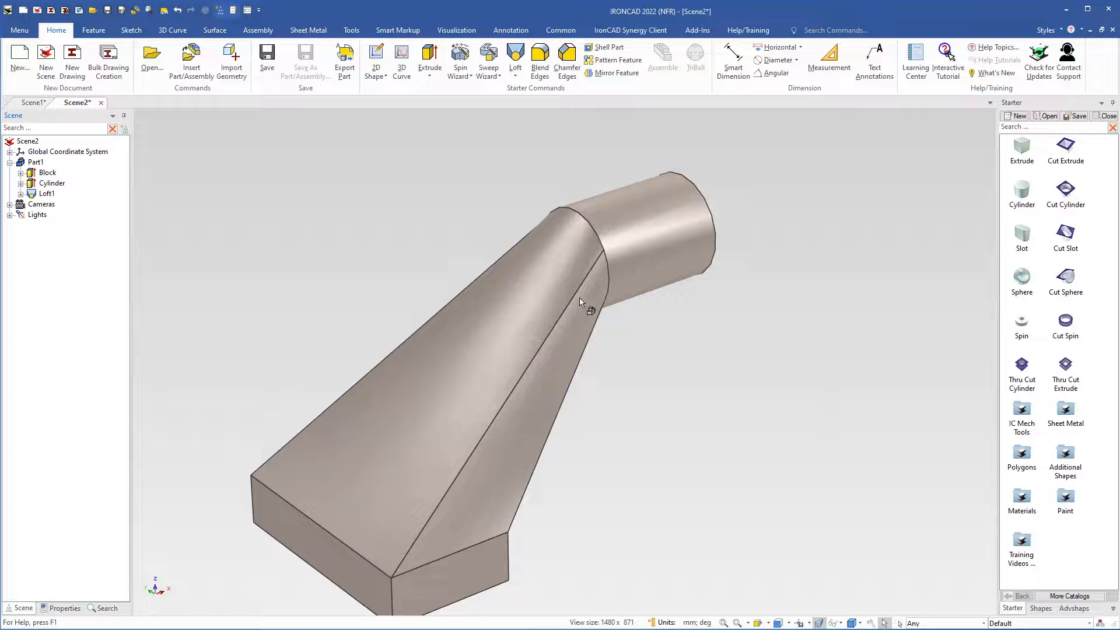
left_click(625, 249)
left_click(630, 248)
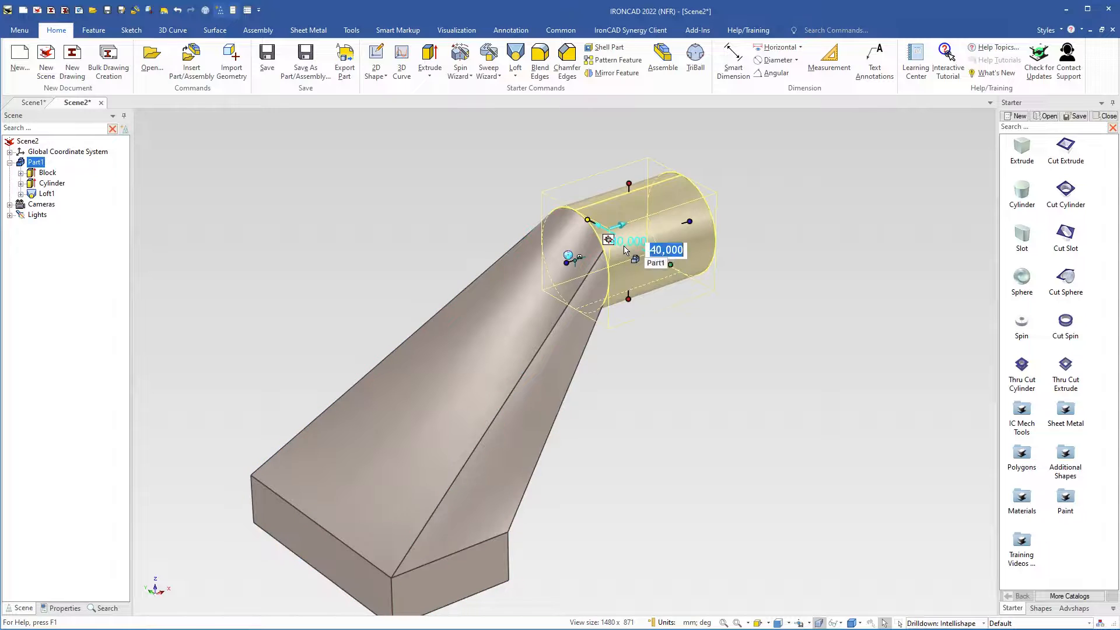
key("F10")
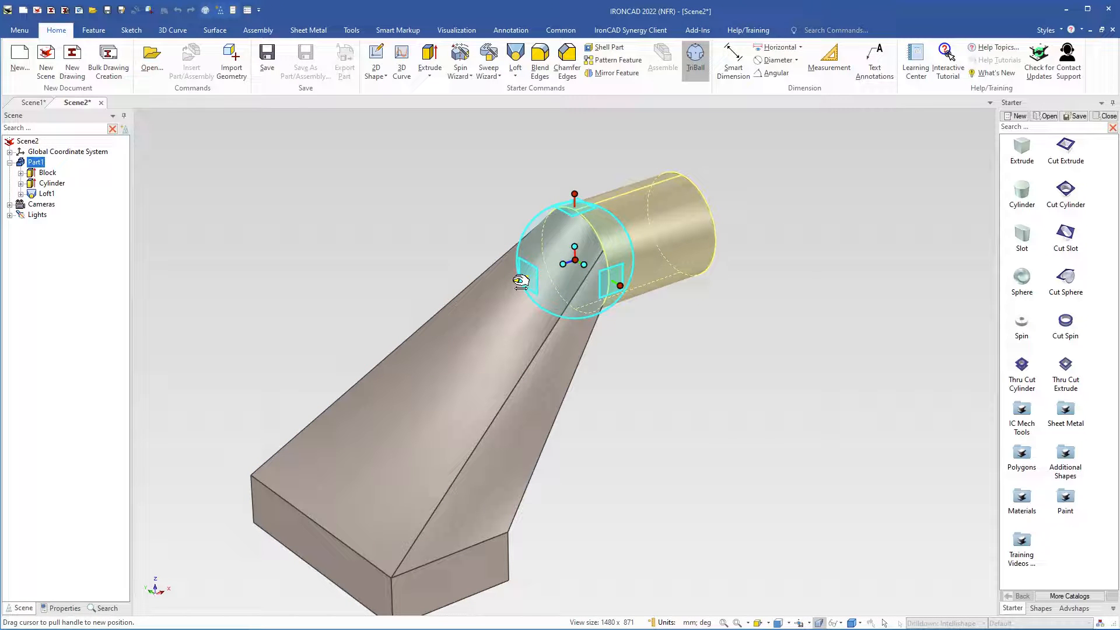
mouse_move(521, 282)
left_mouse_down()
mouse_move(636, 247)
mouse_move(515, 282)
left_mouse_up()
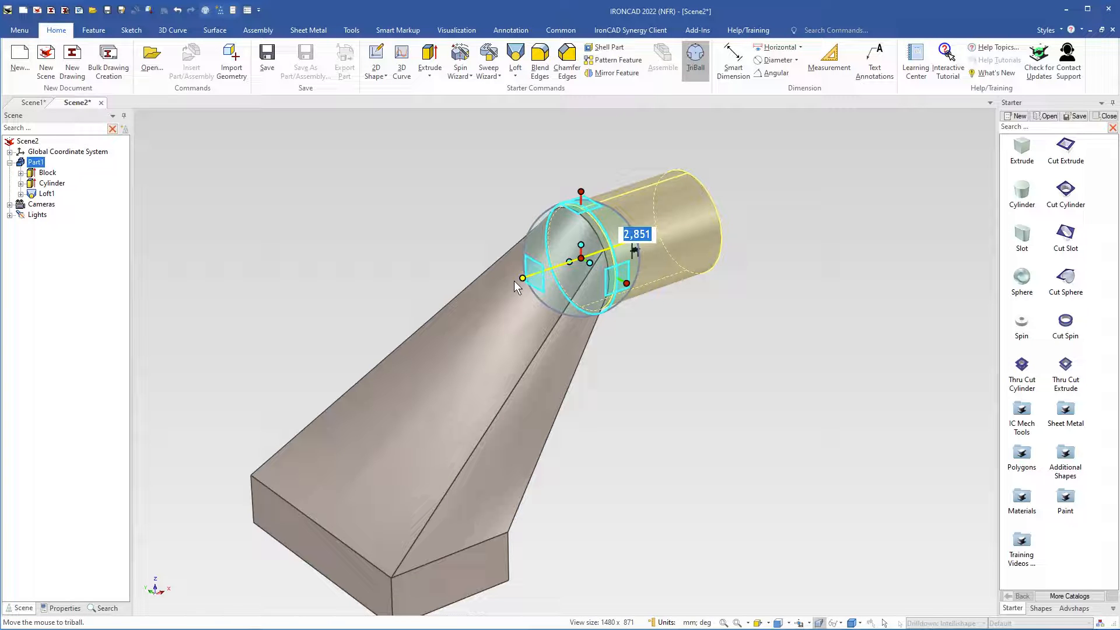
key("F10")
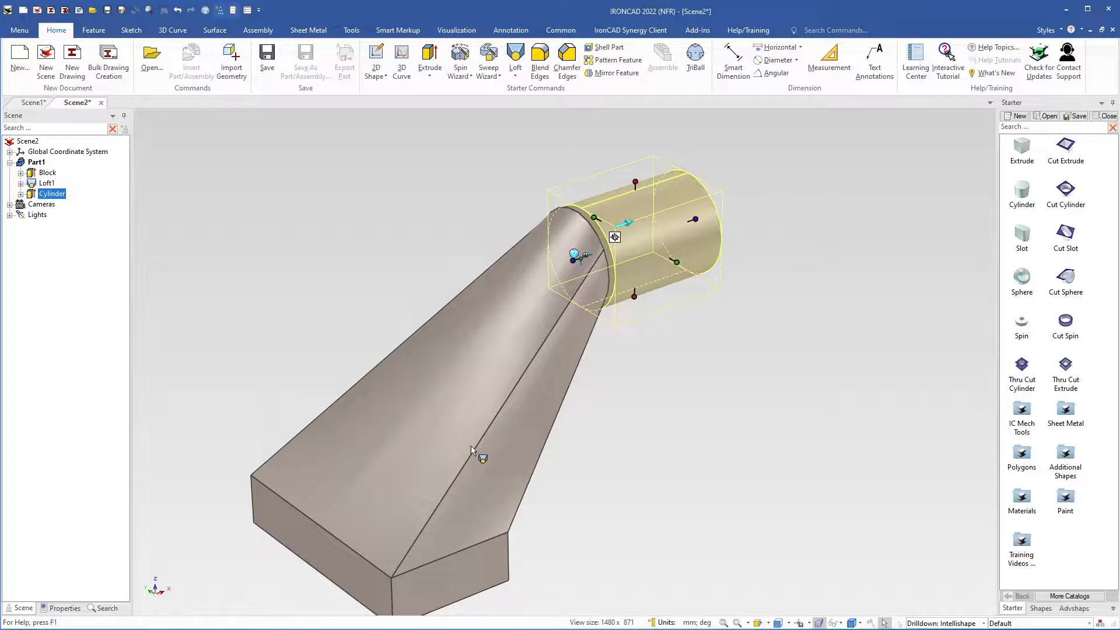
Lower the block about 2.93 mm away from the loft with the TriBall
middle_click_drag(471, 449, 538, 288)
left_click(503, 435)
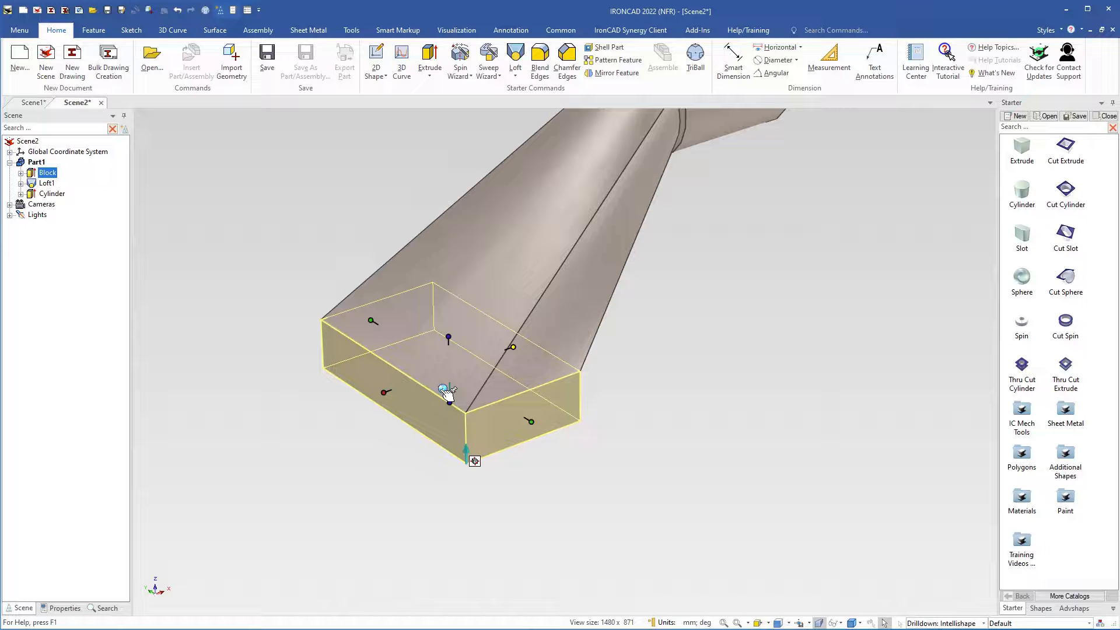
key("F10")
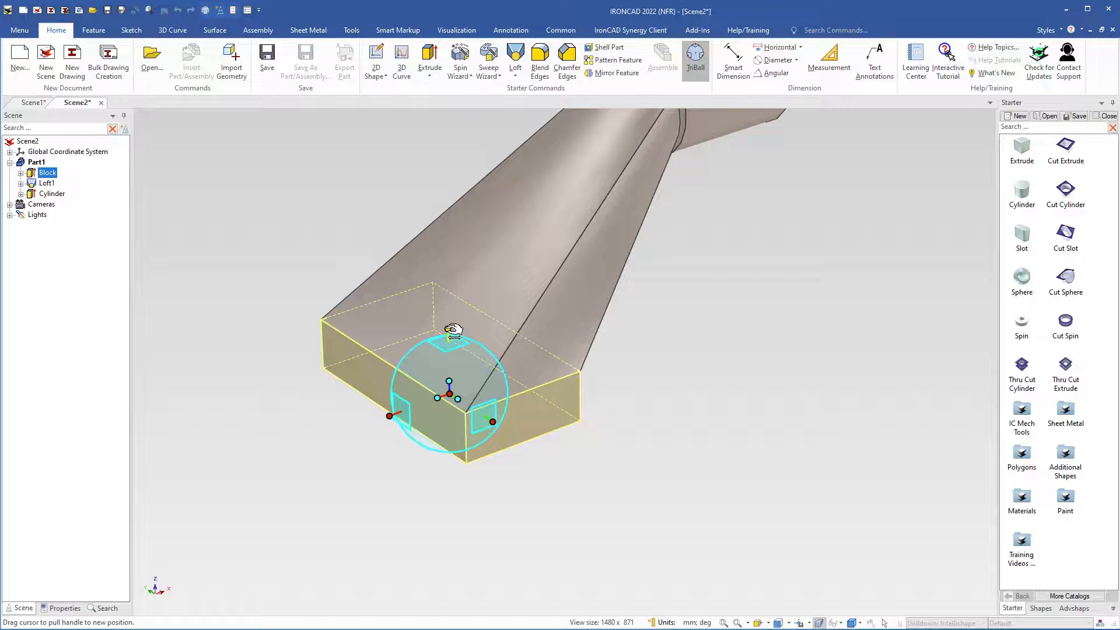
left_click_drag(453, 330, 457, 329)
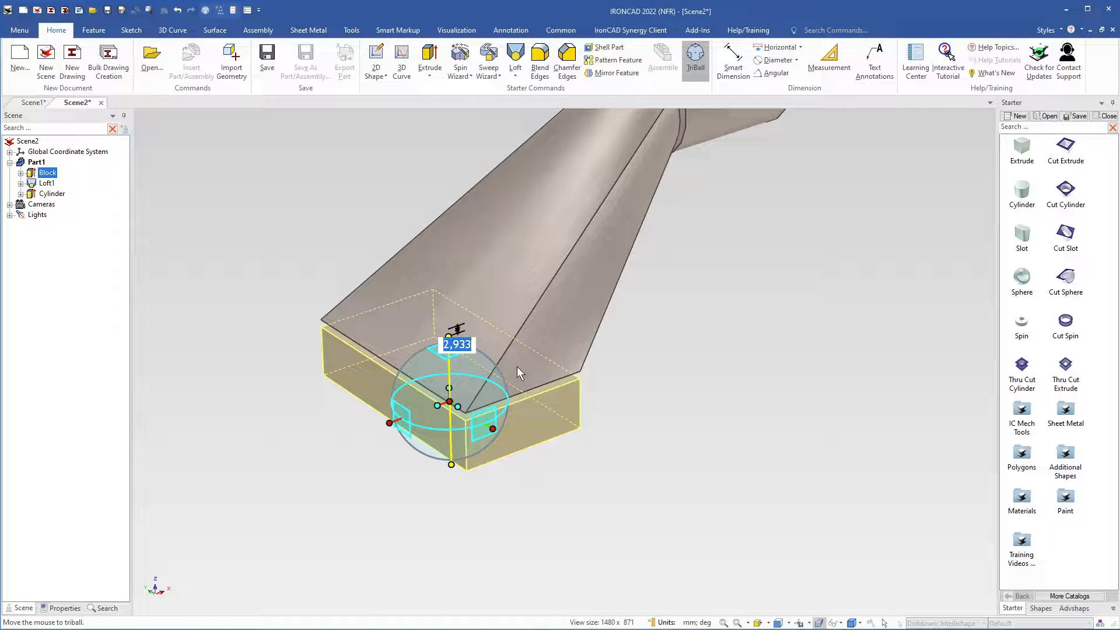
key("F10")
Associate the loft's cross-section 2 with the cylinder's end face, using a tangent factor of 20
key("F2")
left_click_drag(566, 308, 422, 447)
key("Escape")
left_click(493, 349)
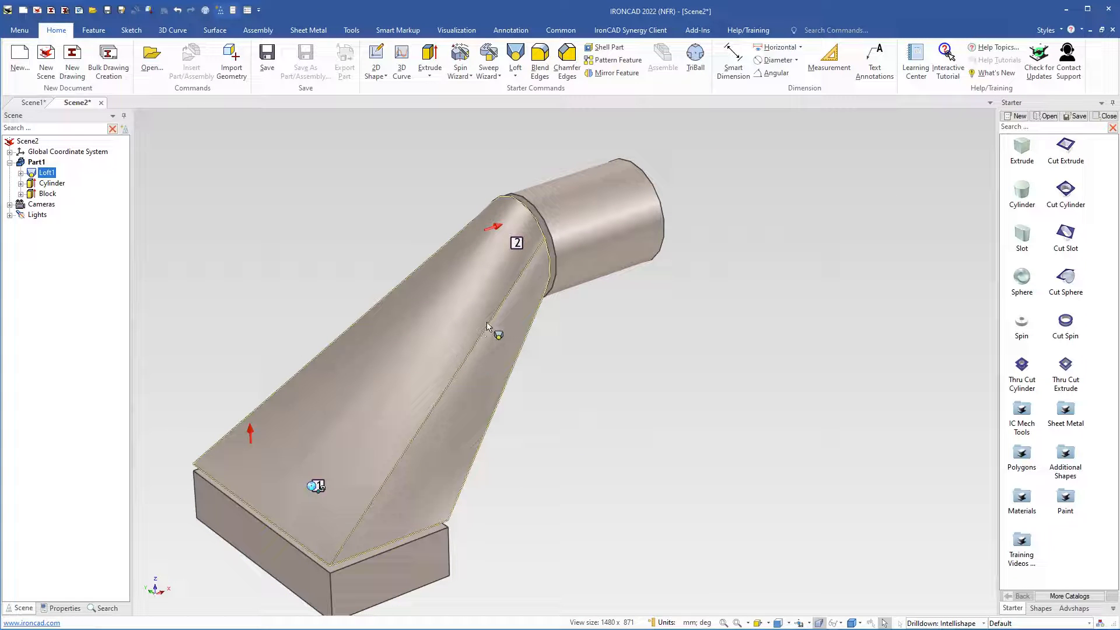
right_click(518, 243)
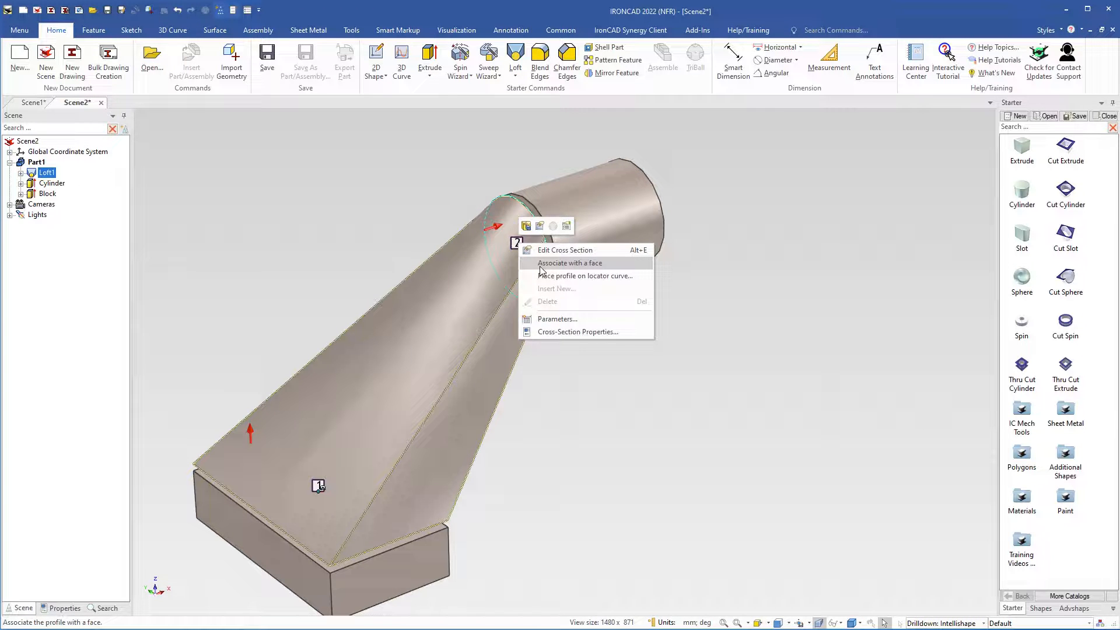
left_click(560, 264)
scroll(536, 259, "up", 5)
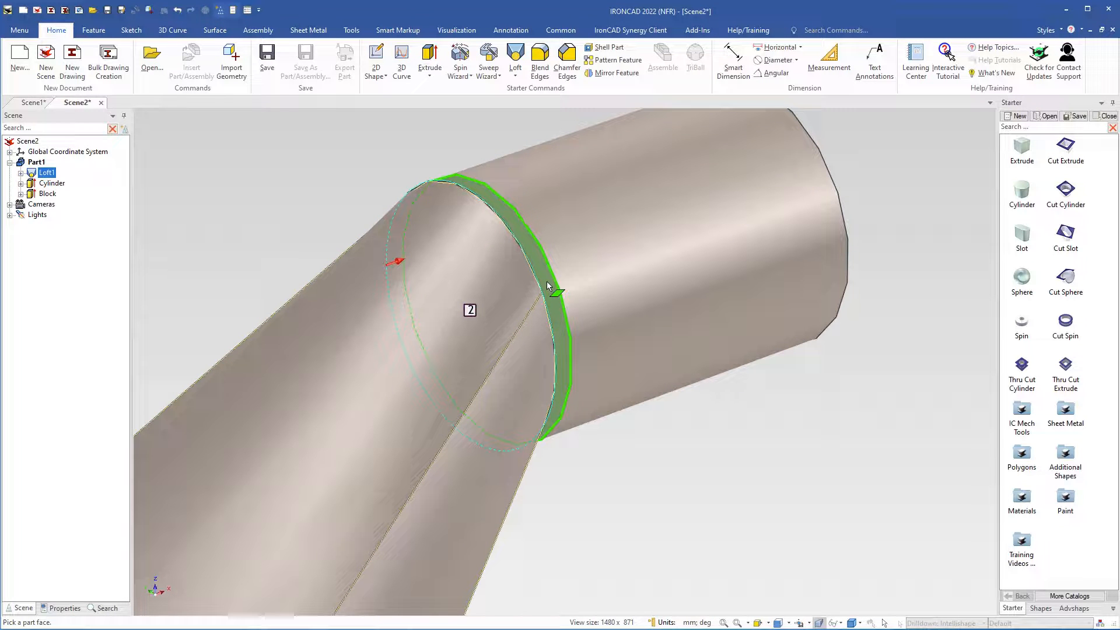
left_click(548, 286)
left_click(484, 231)
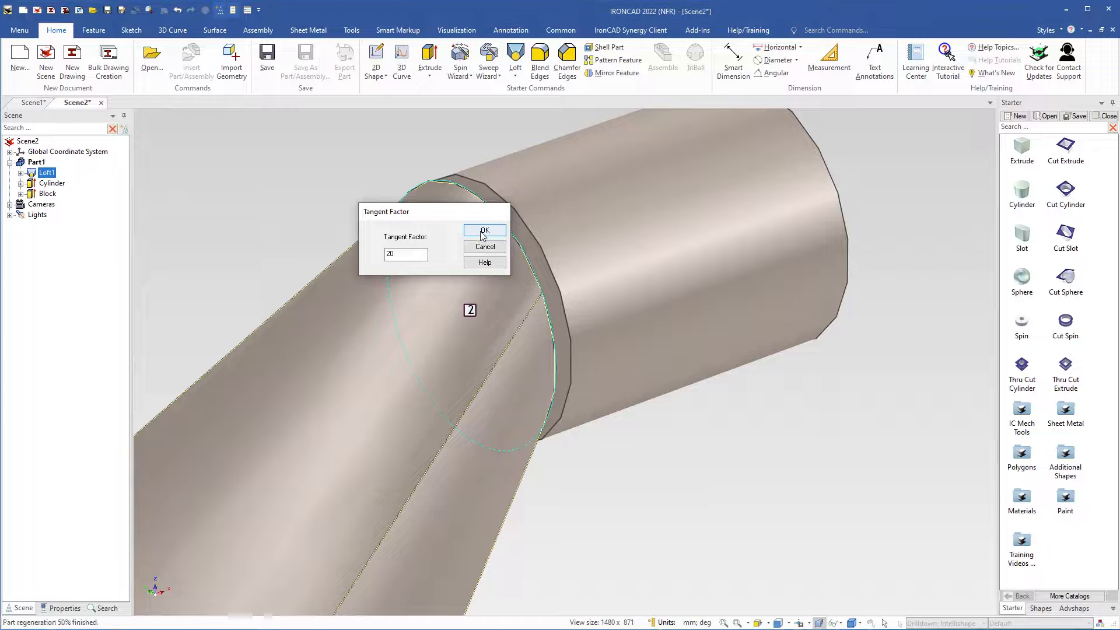
Associate the loft's cross-section 1 with the block's top face, accept the tangent factor and dismiss the regeneration report
middle_click_drag(549, 326, 555, 214)
scroll(464, 415, "up", 3)
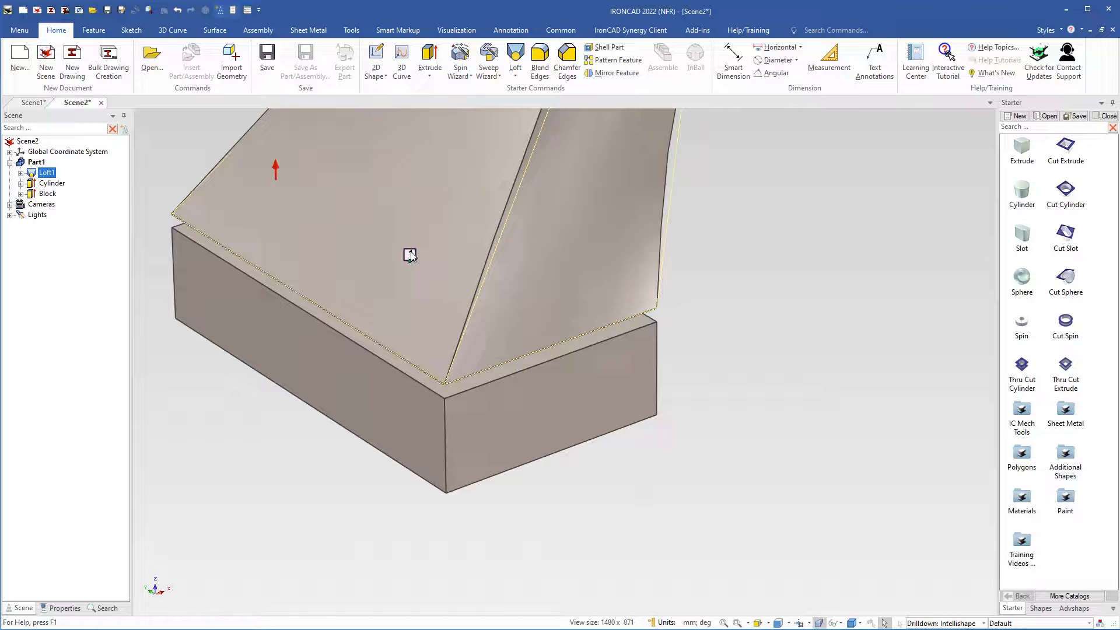
right_click(410, 255)
left_click(439, 275)
left_click(447, 395)
left_click(483, 229)
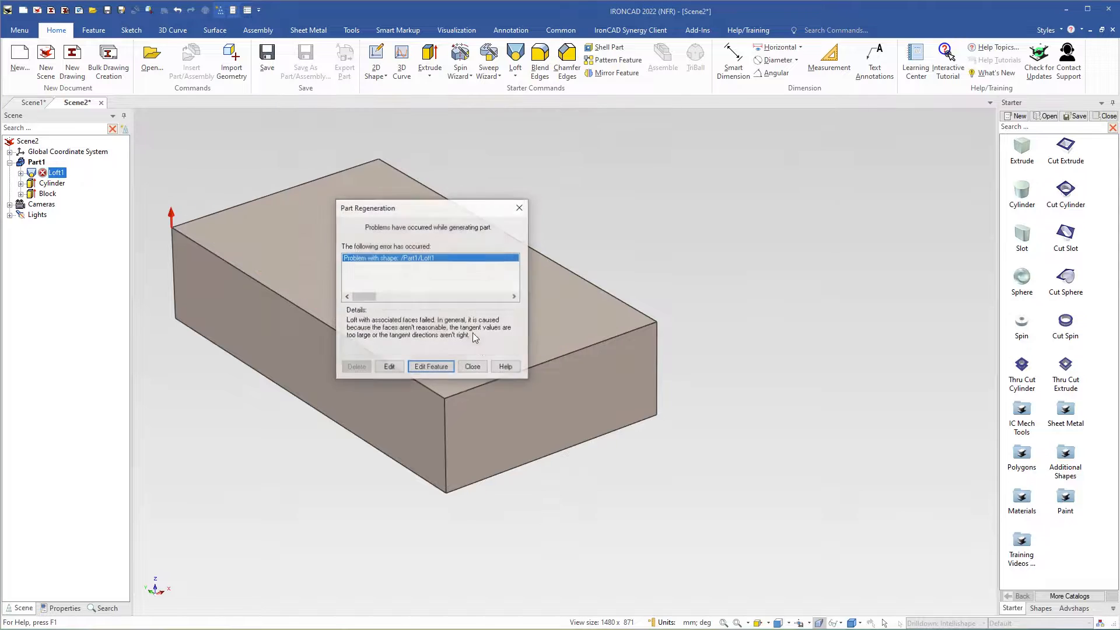
left_click(474, 368)
Shorten the block symmetrically along its long direction to about 60 mm so the loft regenerates
scroll(476, 368, "down", 5)
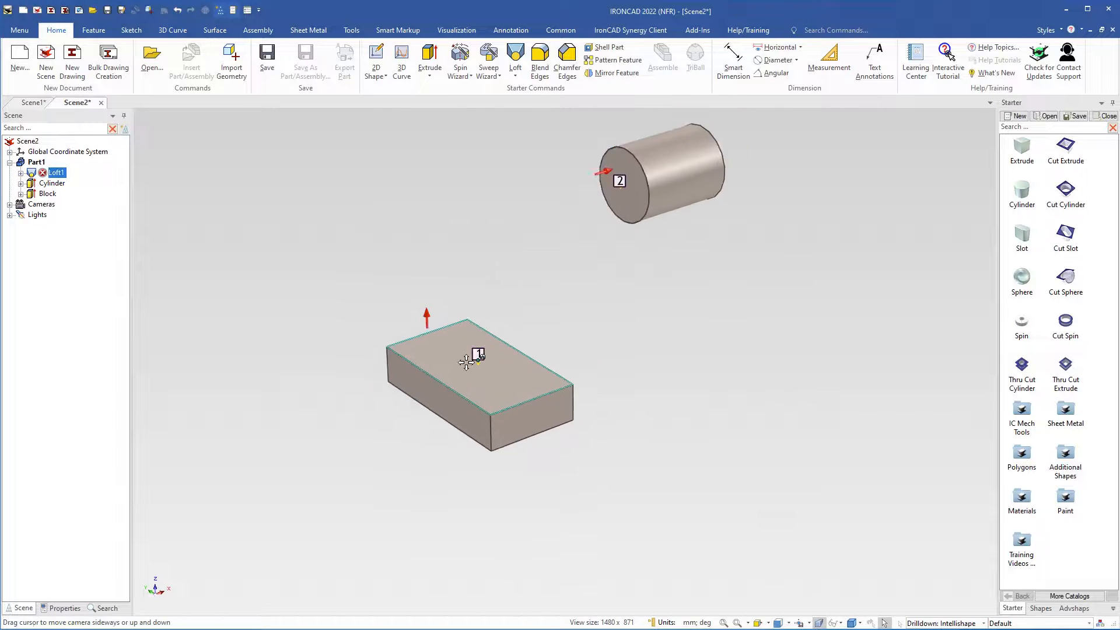
left_click(497, 450)
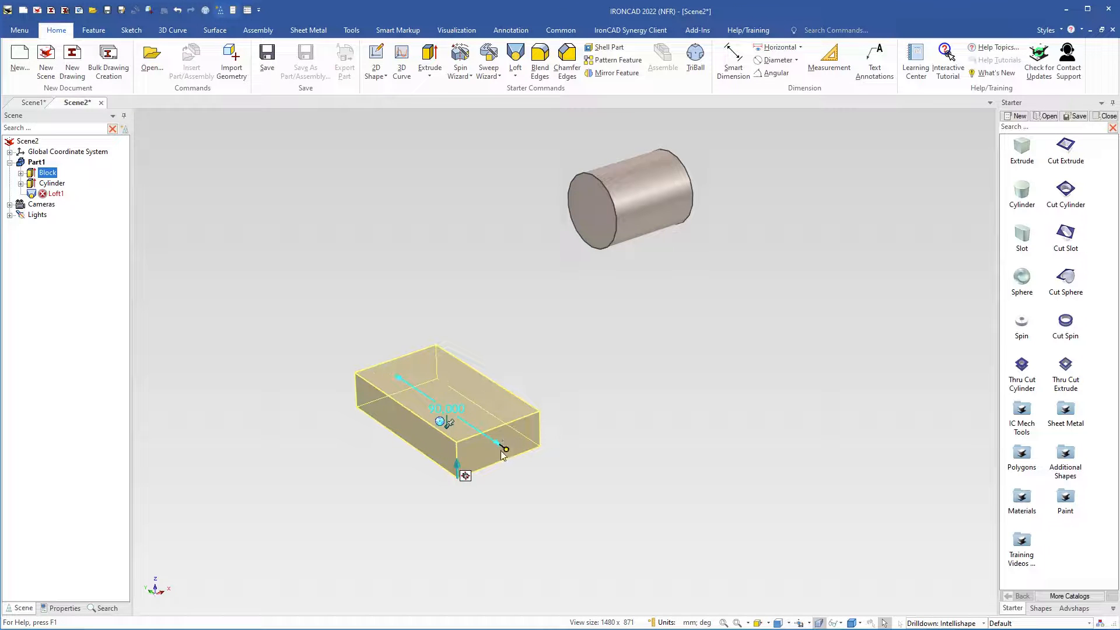
left_click_drag(500, 446, 480, 441)
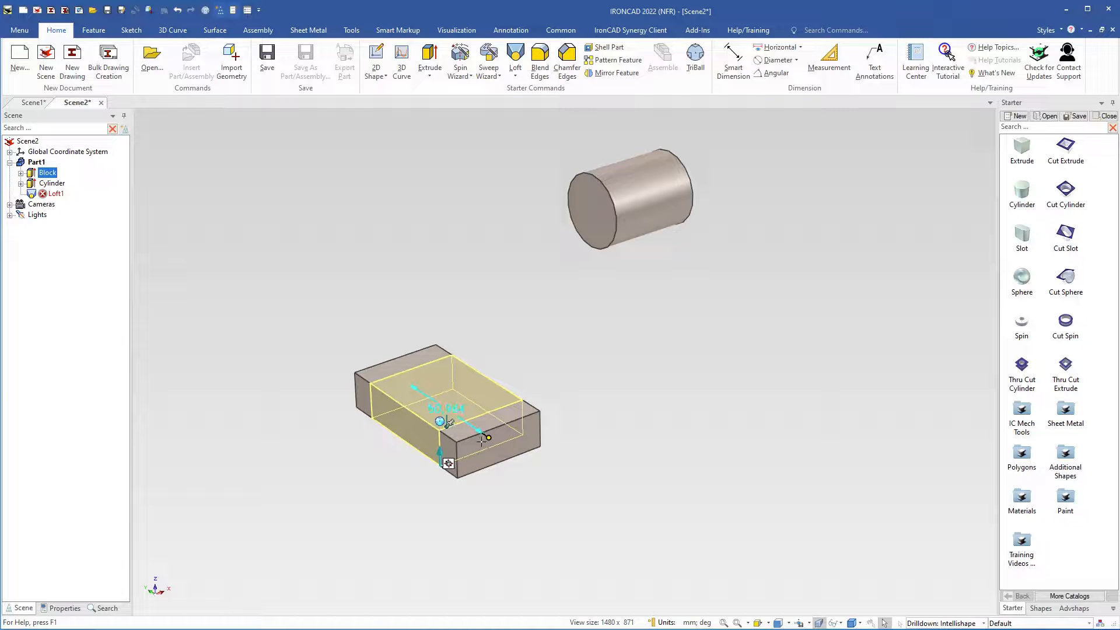
left_click(547, 397)
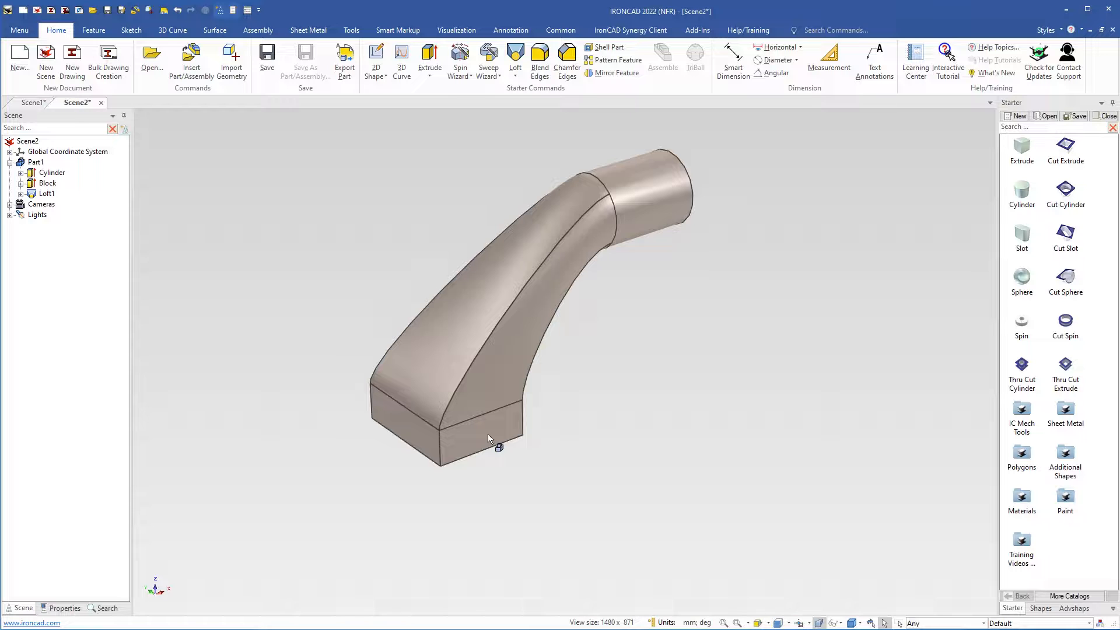
Switch the lofted part's modeling kernel from Parasolid to ACIS in its part properties
scroll(499, 348, "up", 2)
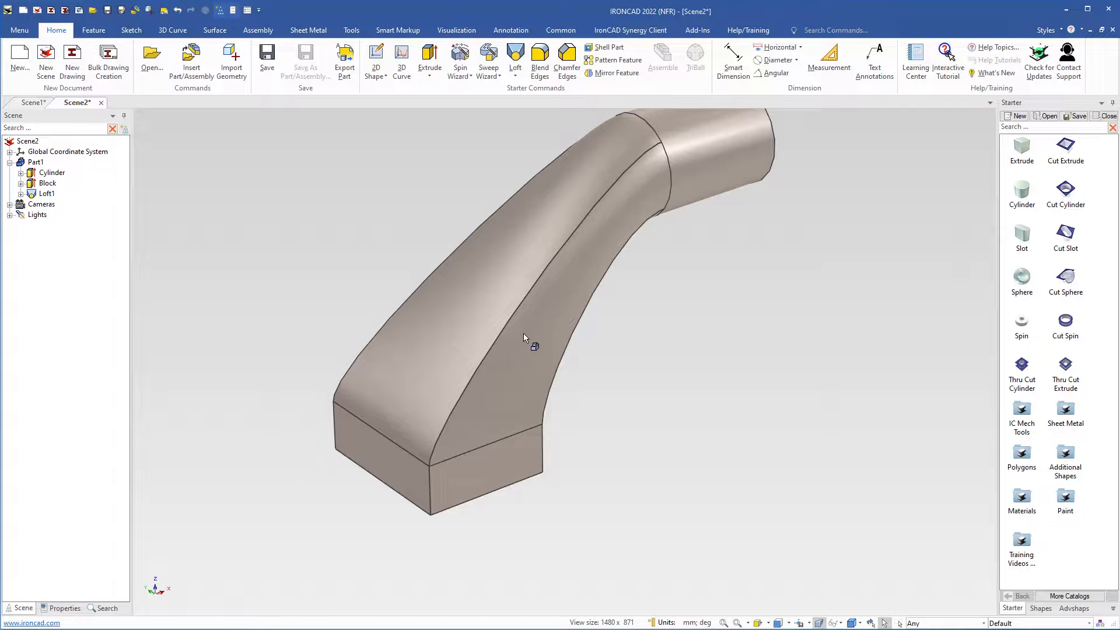
left_click(523, 333)
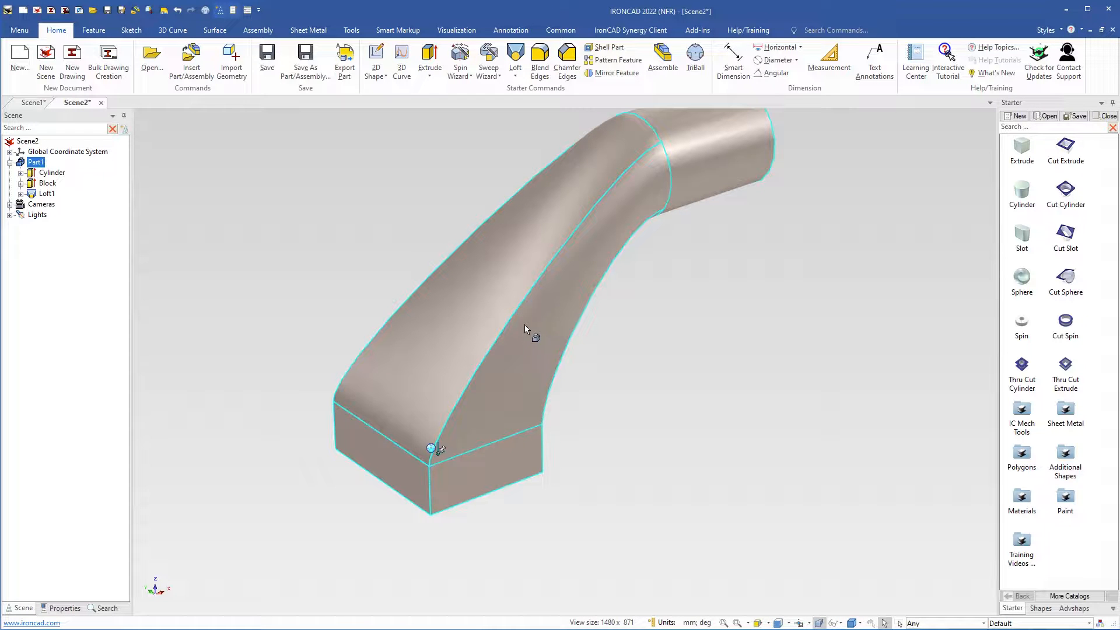
right_click(534, 320)
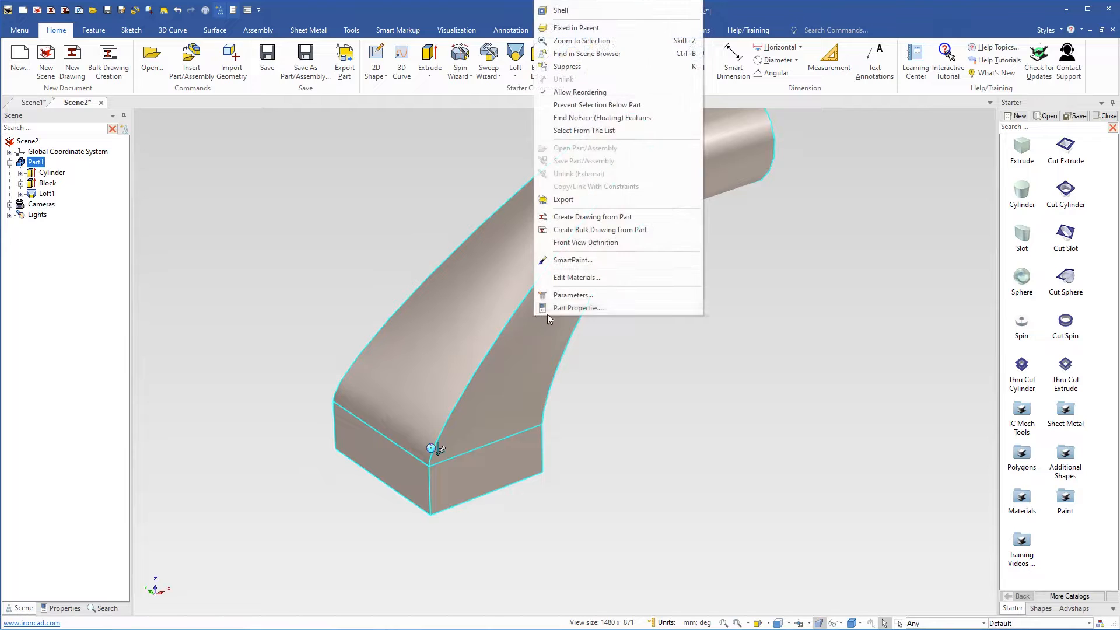
left_click(558, 306)
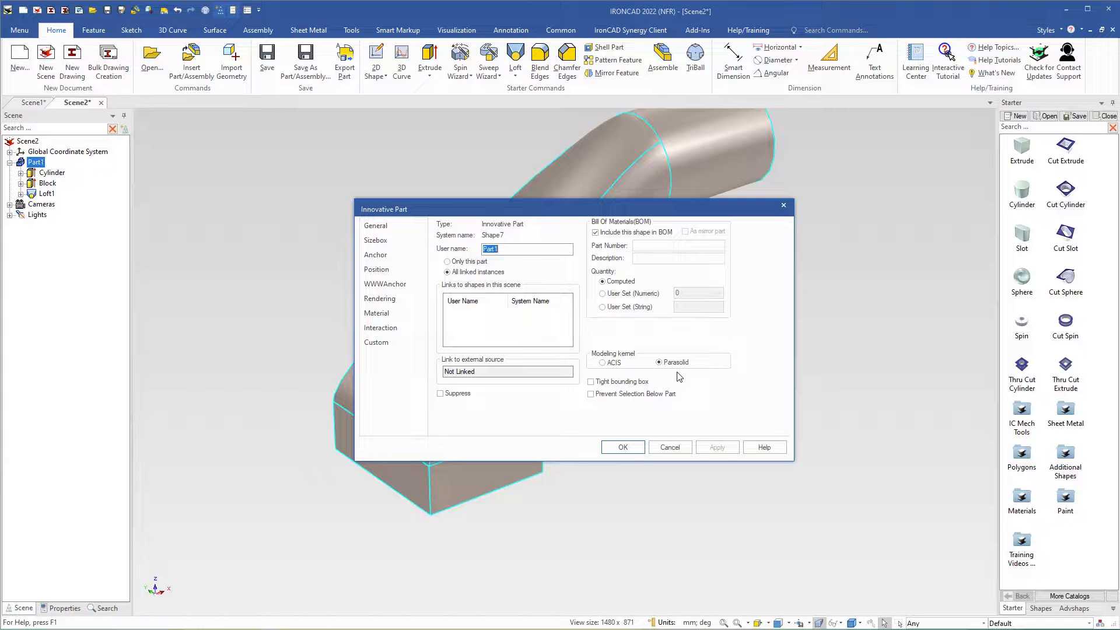
left_click(603, 363)
left_click(622, 447)
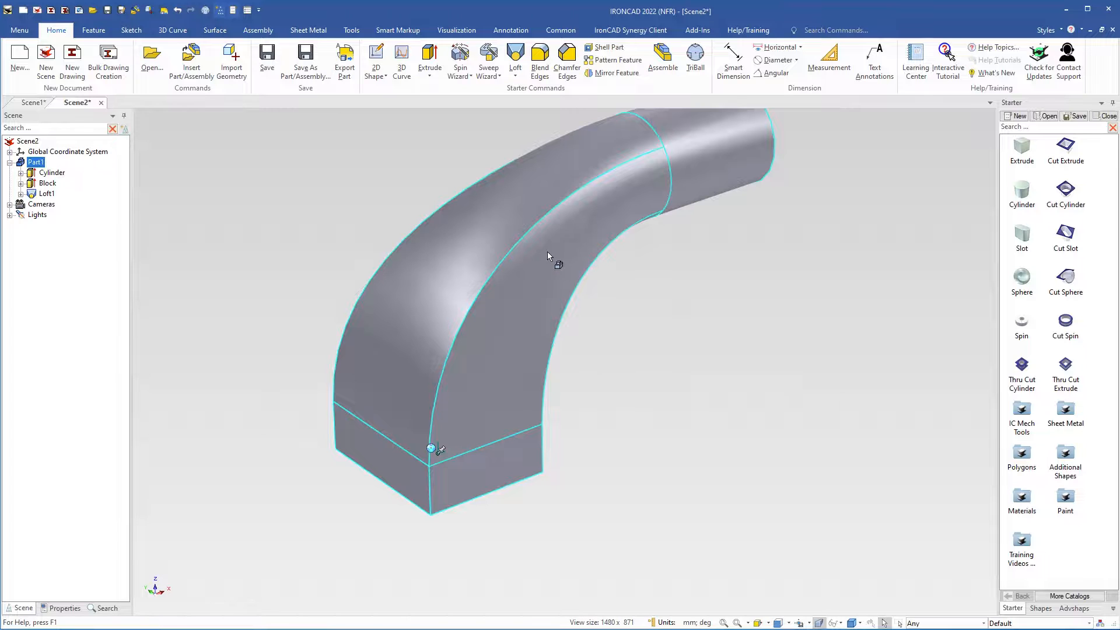
middle_click_drag(554, 293, 522, 310)
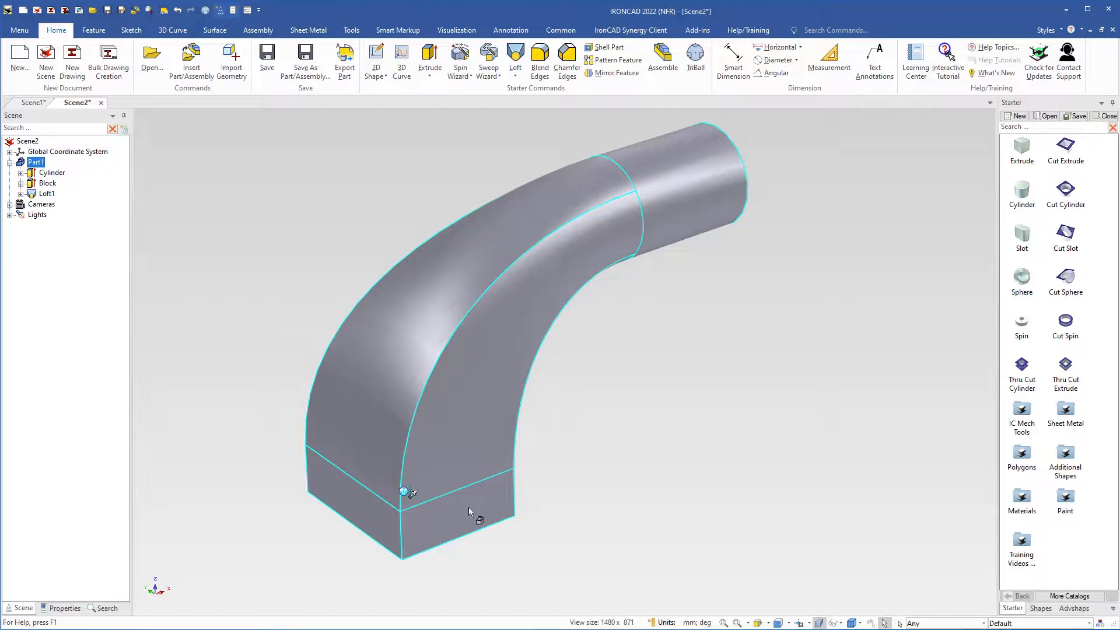
Stretch the block at the loft's base and set its length to 150 mm
left_click(453, 509)
middle_click_drag(453, 512, 505, 429)
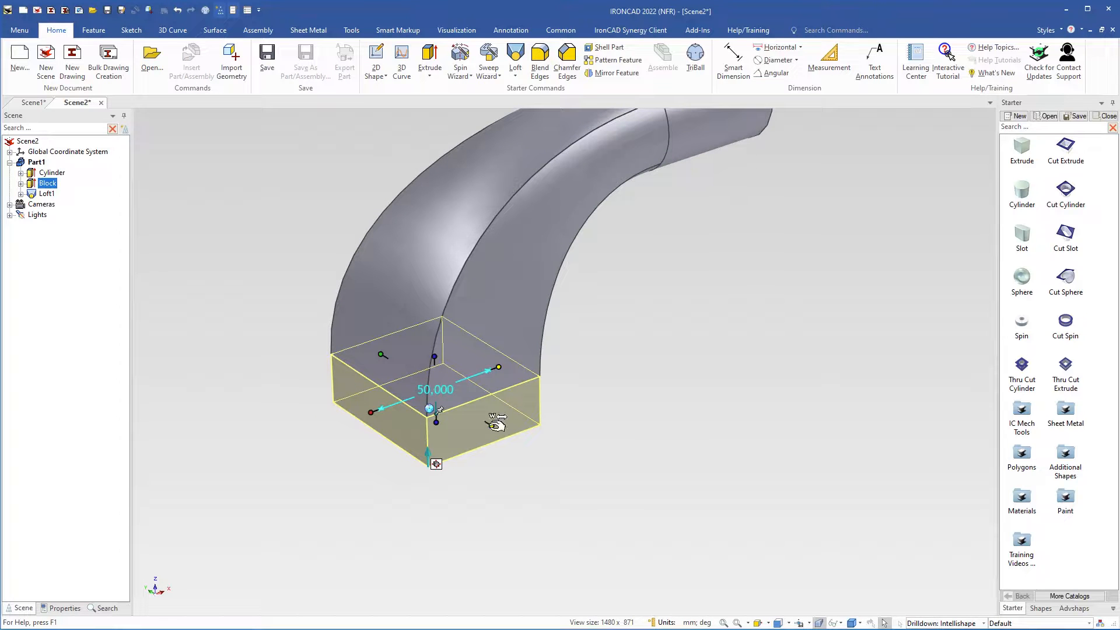
left_click_drag(496, 424, 570, 506)
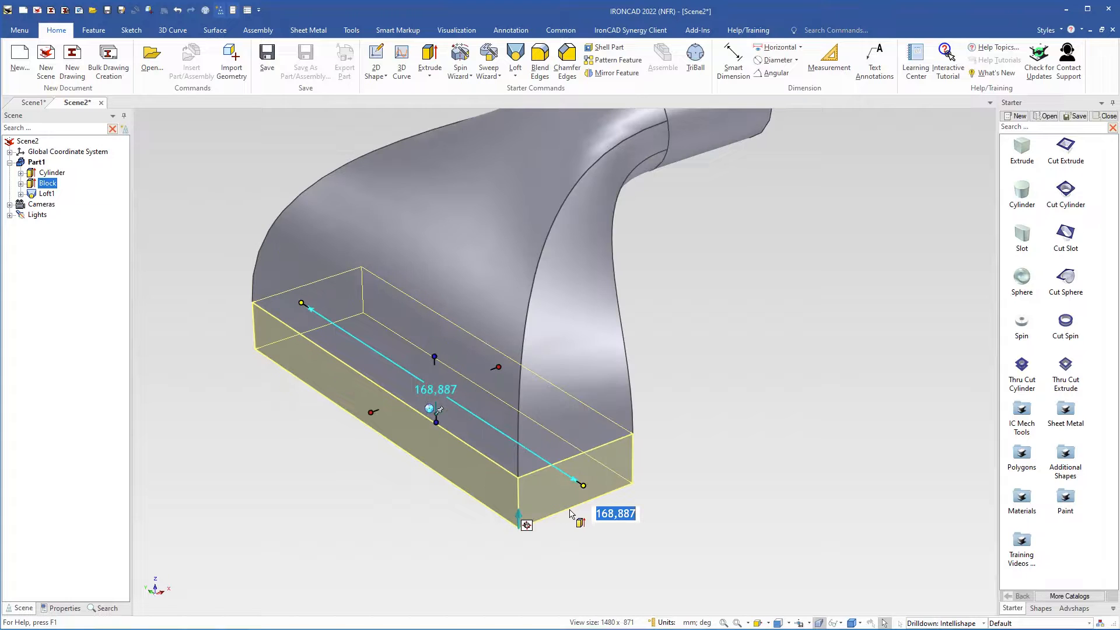
left_click(571, 506)
type("150")
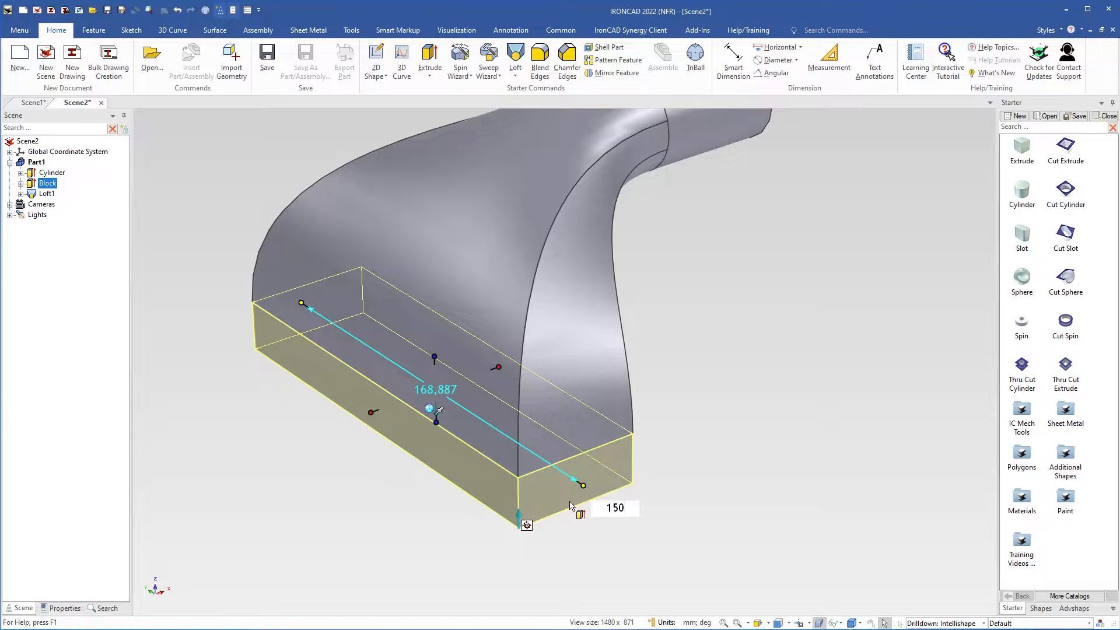
key("Return")
left_click(704, 379)
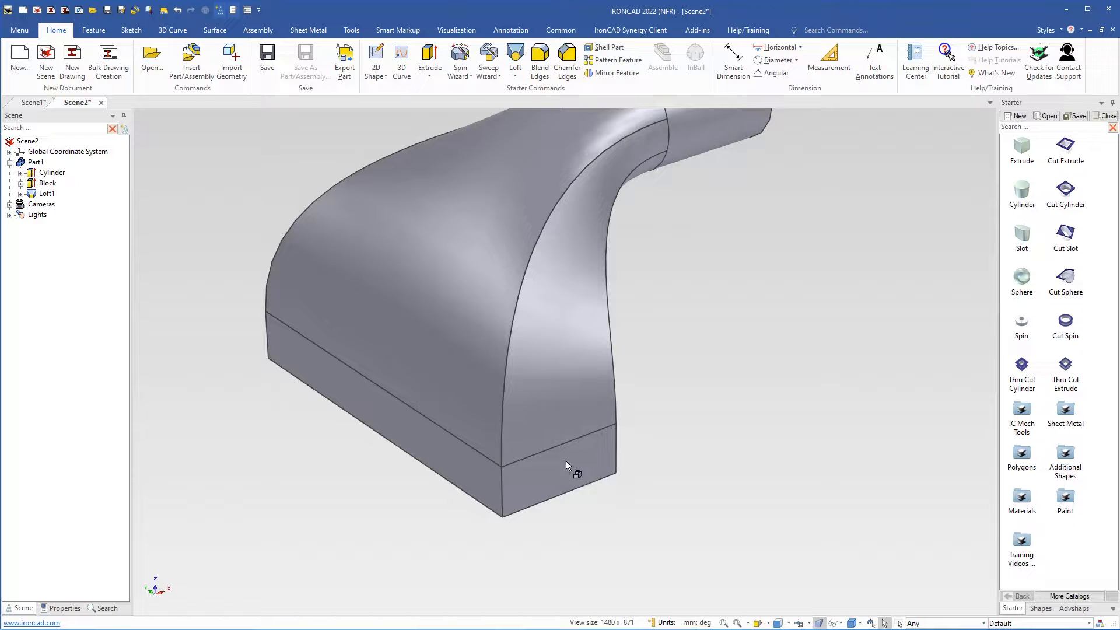
Shell the part inward with a 5 mm thickness, leaving the cylinder's free end face and the block's bottom face open
middle_click_drag(534, 454, 549, 483)
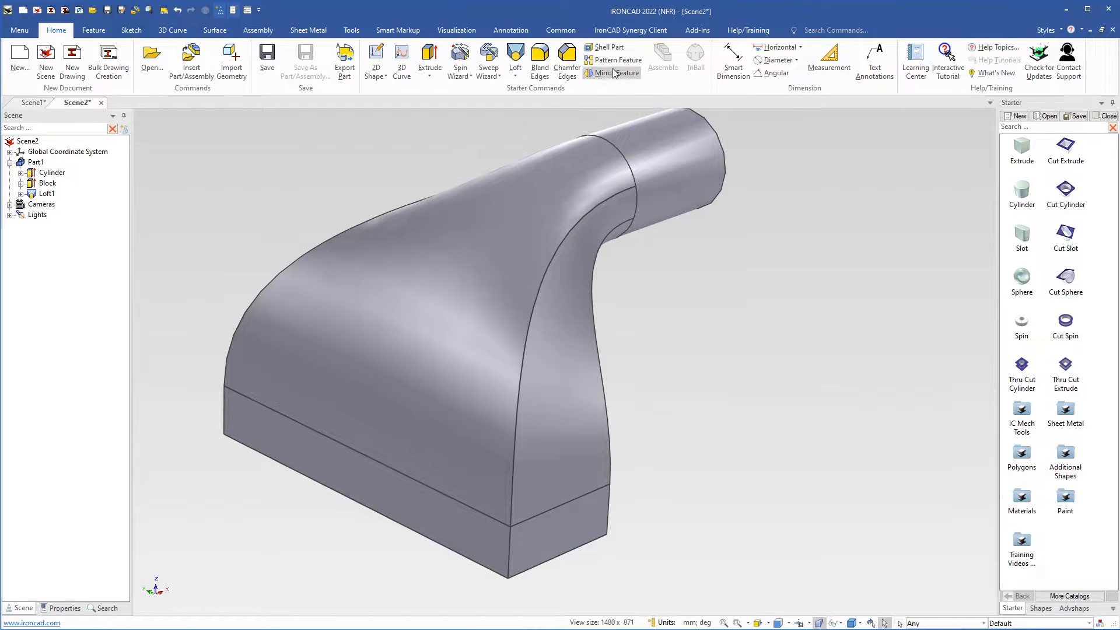
left_click(604, 49)
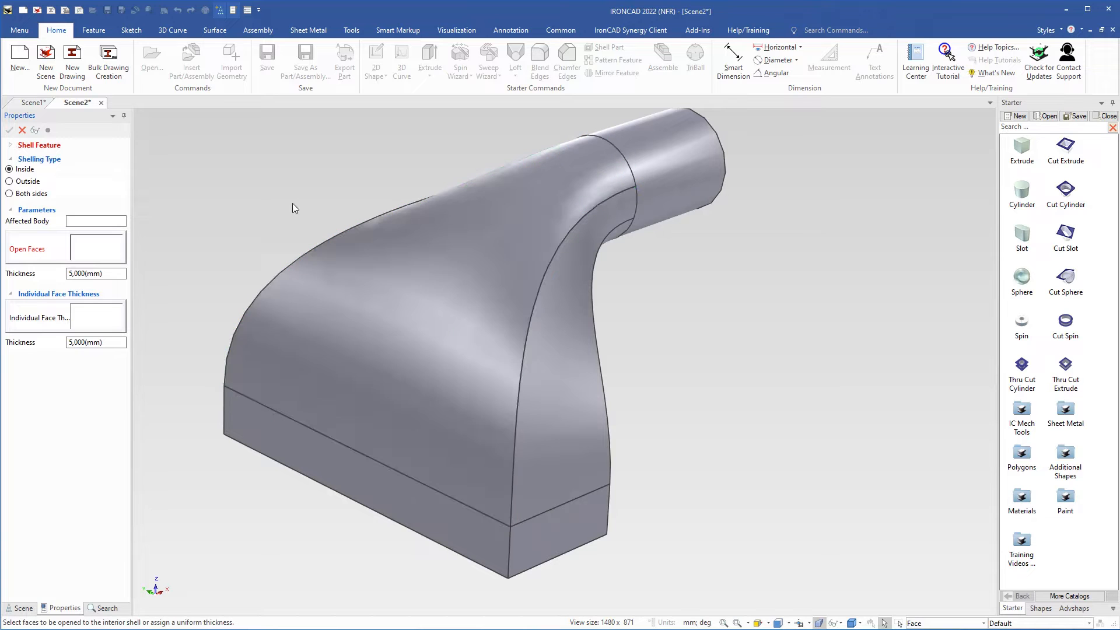
middle_click_drag(698, 303, 555, 362)
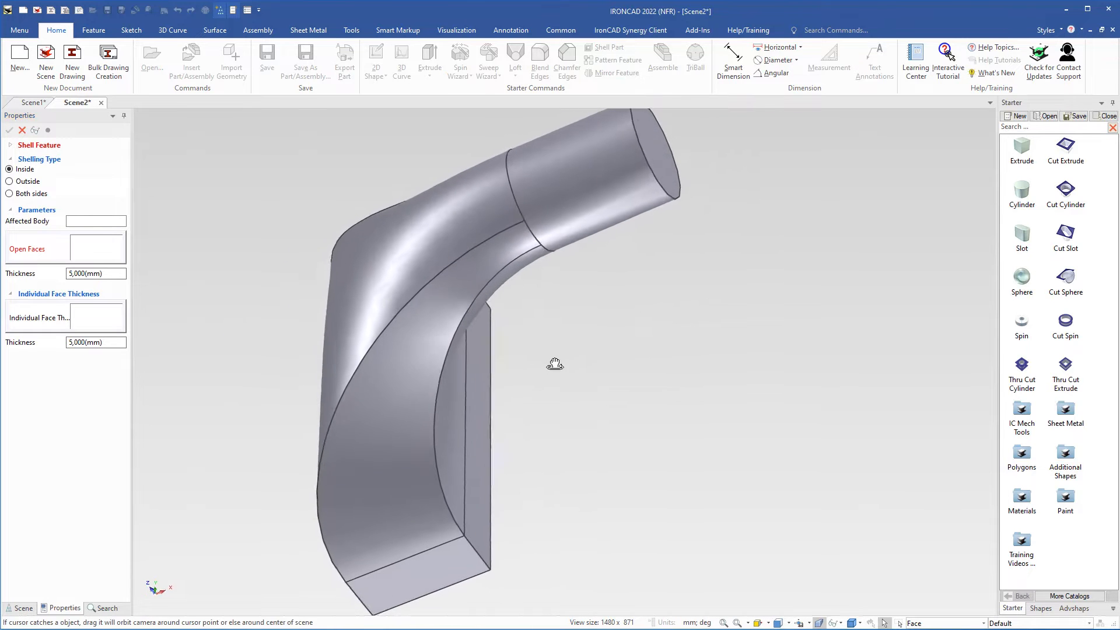
left_click(665, 192)
middle_click_drag(600, 435, 457, 491)
left_click(458, 492)
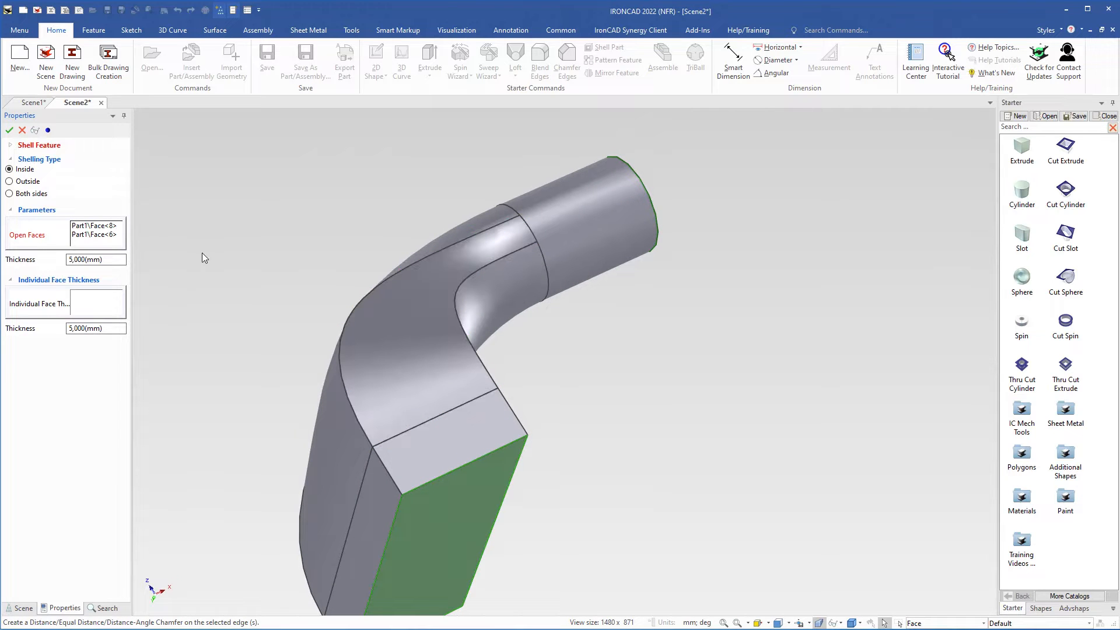
triple_click(98, 260)
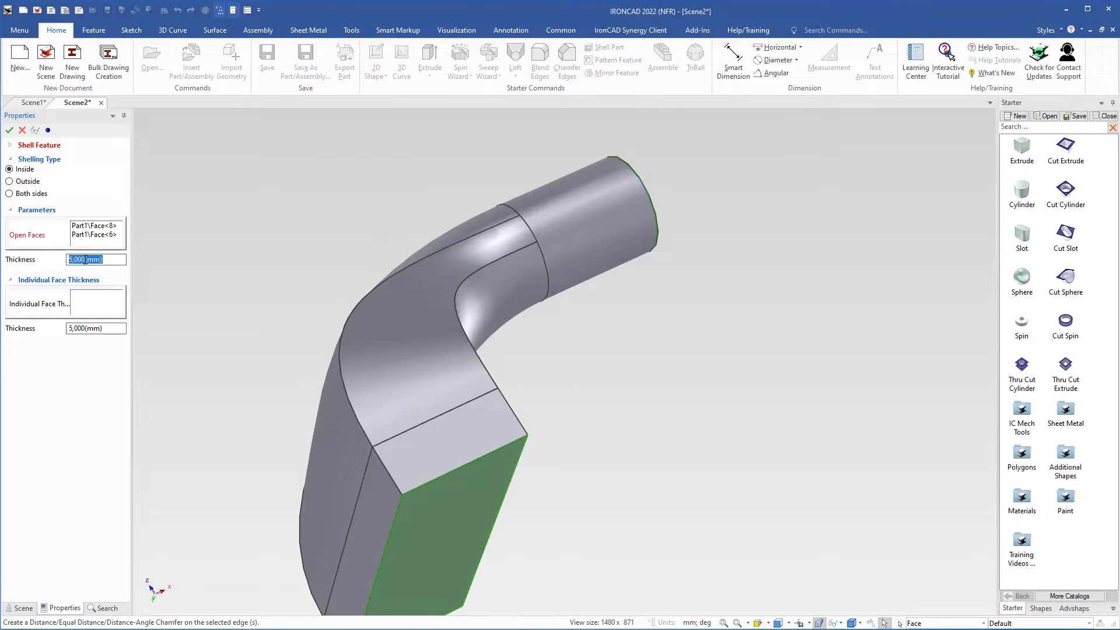
left_click(9, 131)
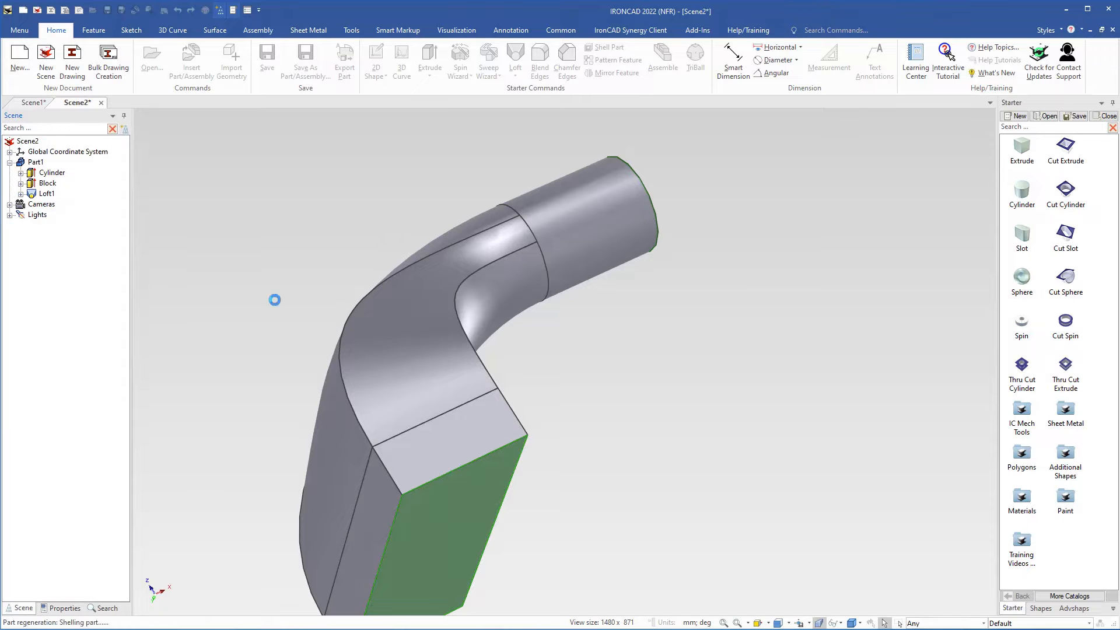
middle_click_drag(280, 235, 384, 322)
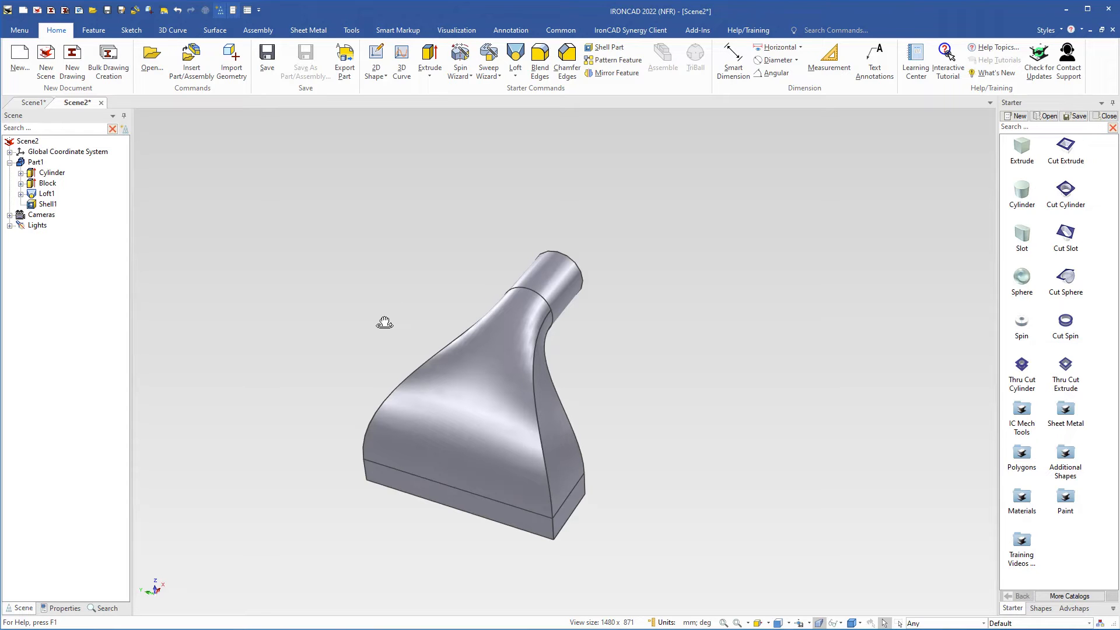
Close both open scenes without saving their changes
left_click(101, 103)
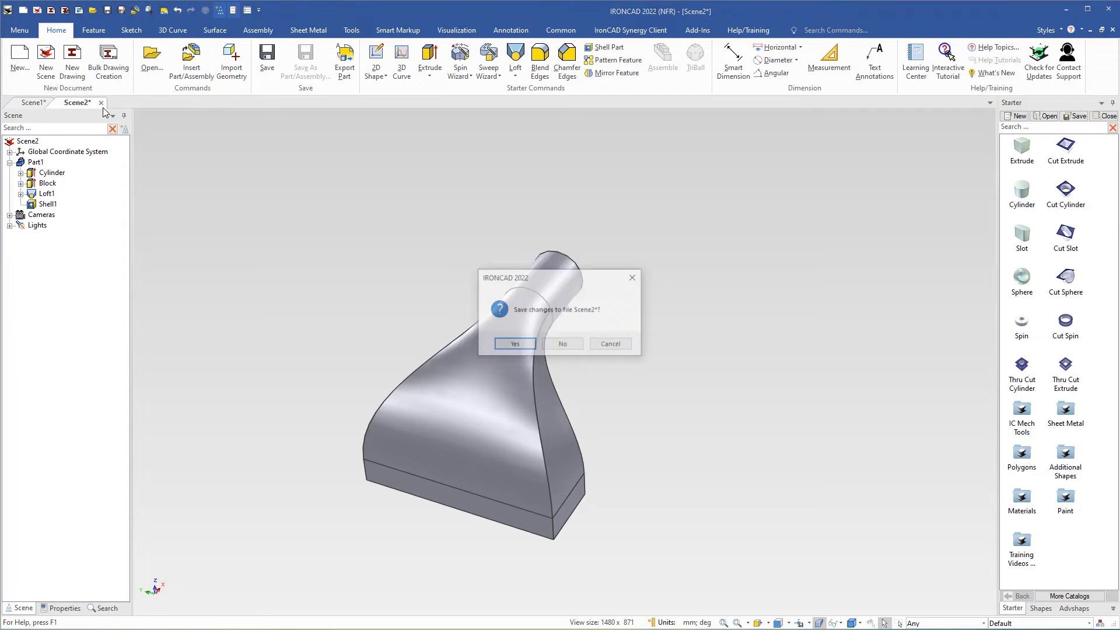
left_click(563, 345)
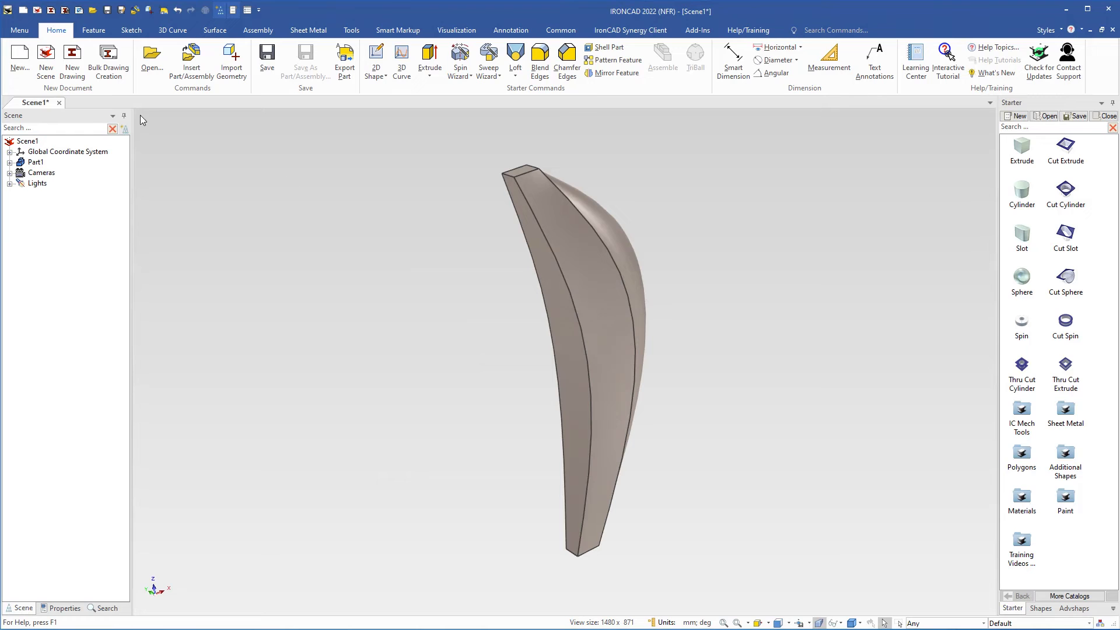
left_click(60, 103)
left_click(563, 346)
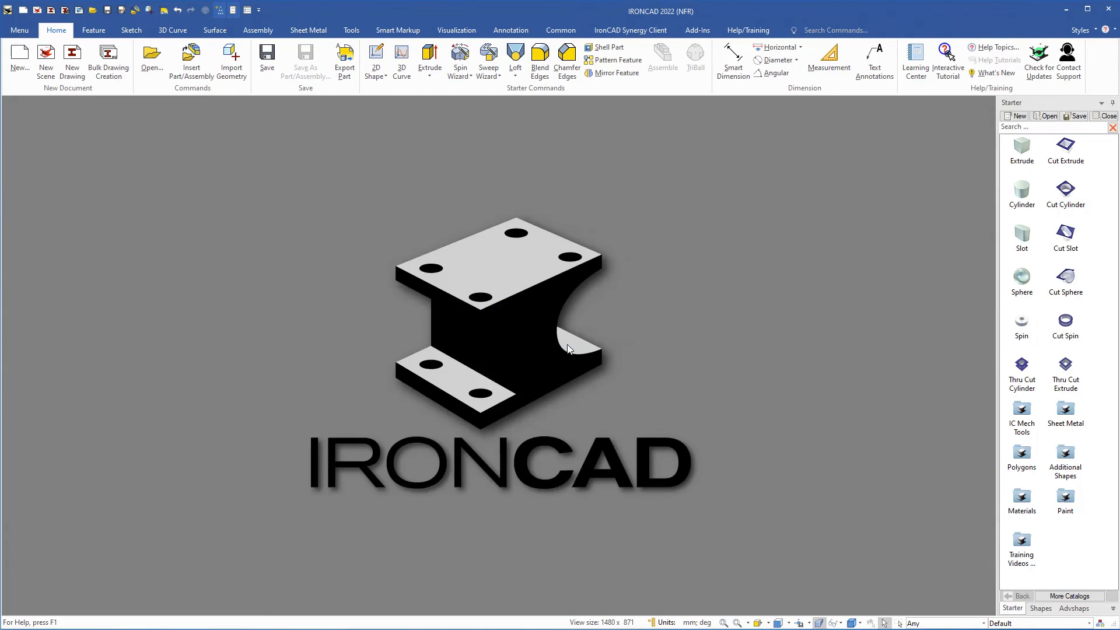